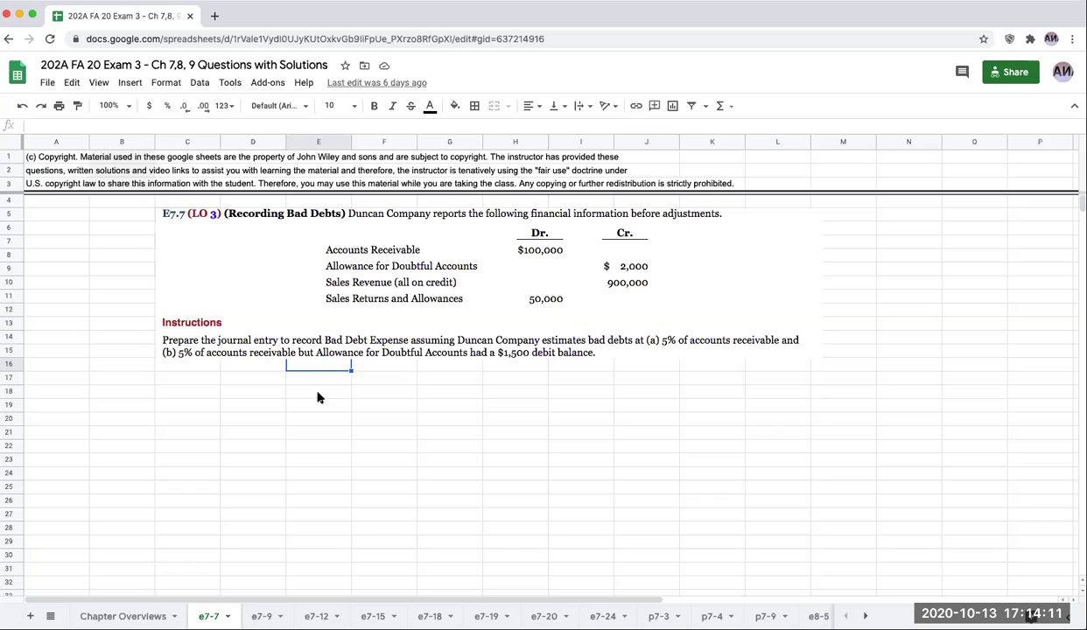
Draw the first T-account in E18:F21 with a thick top border and a thick right border.
{"action": "left_click_drag", "start_coordinate": [318, 397], "coordinate": [391, 392]}
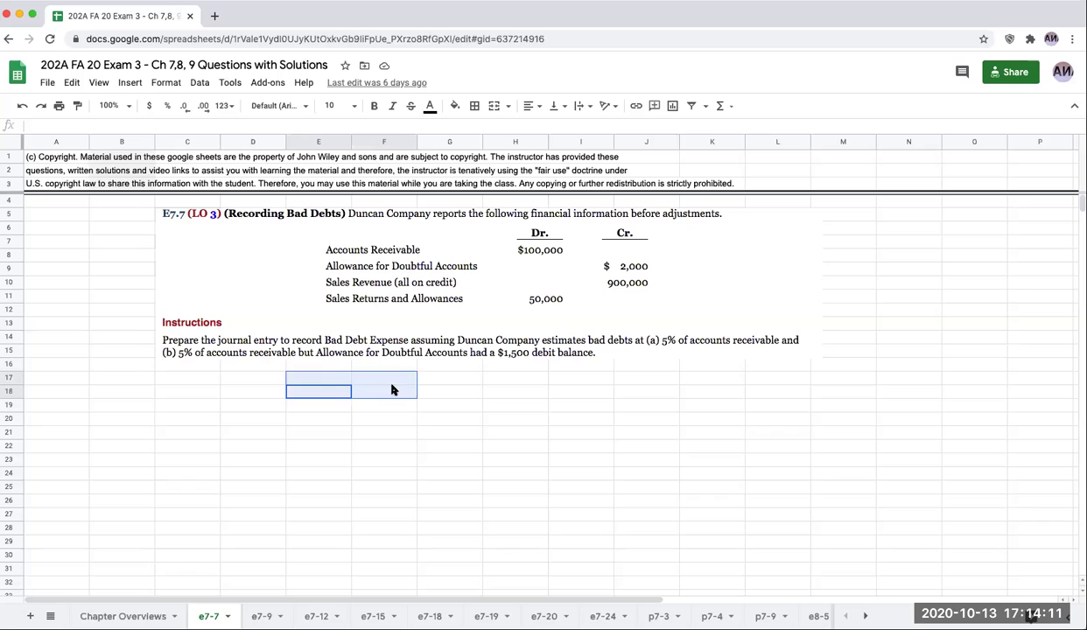
{"action": "left_click", "coordinate": [475, 106]}
{"action": "left_click", "coordinate": [498, 151]}
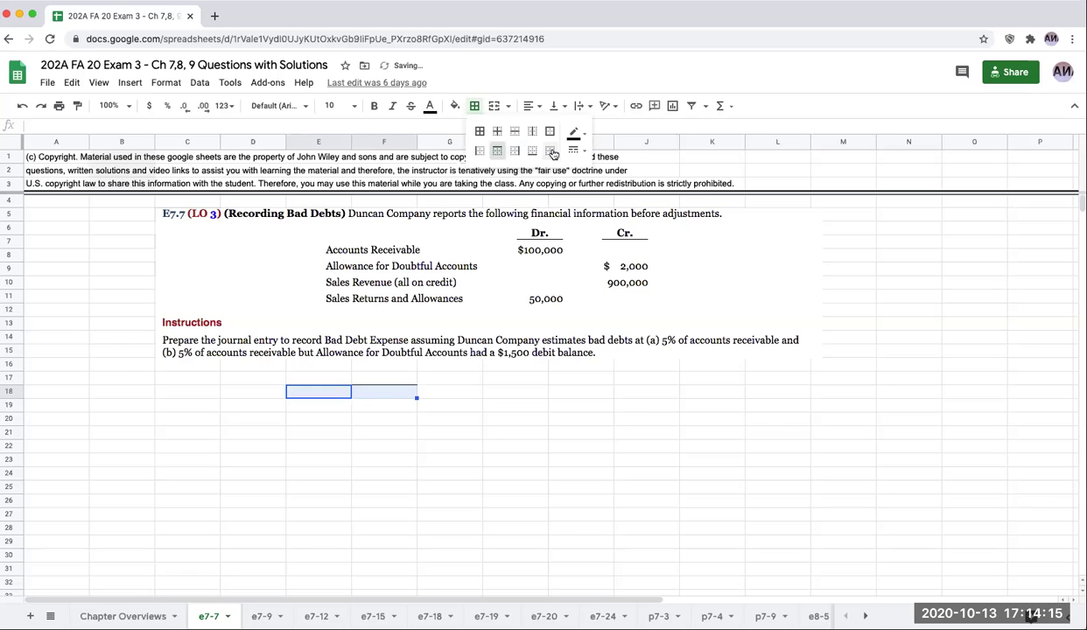
{"action": "key", "text": "Escape"}
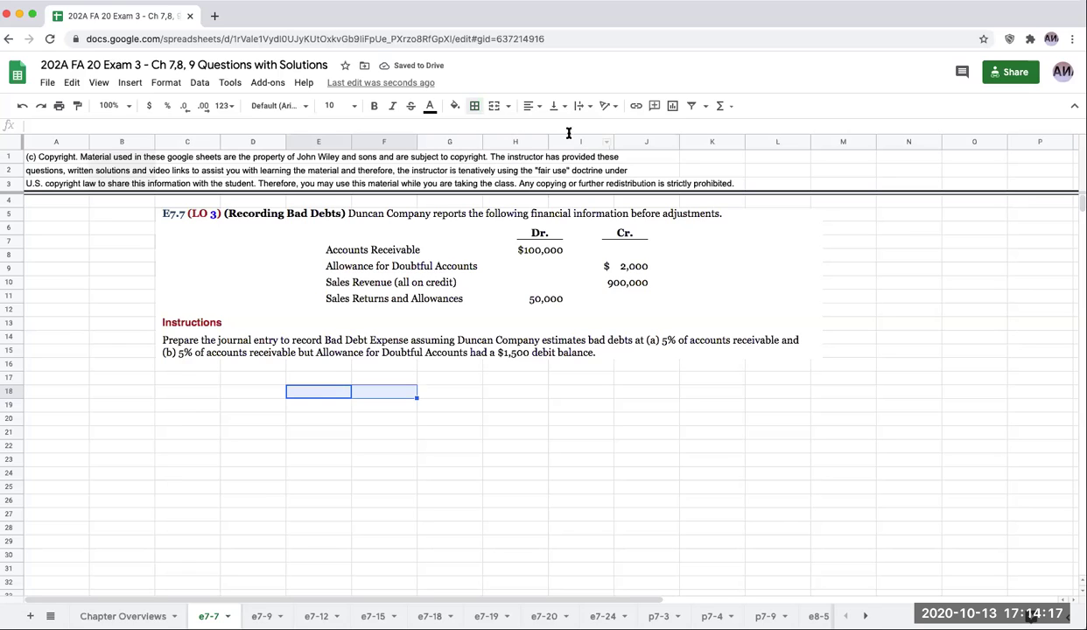
{"action": "left_click", "coordinate": [475, 106]}
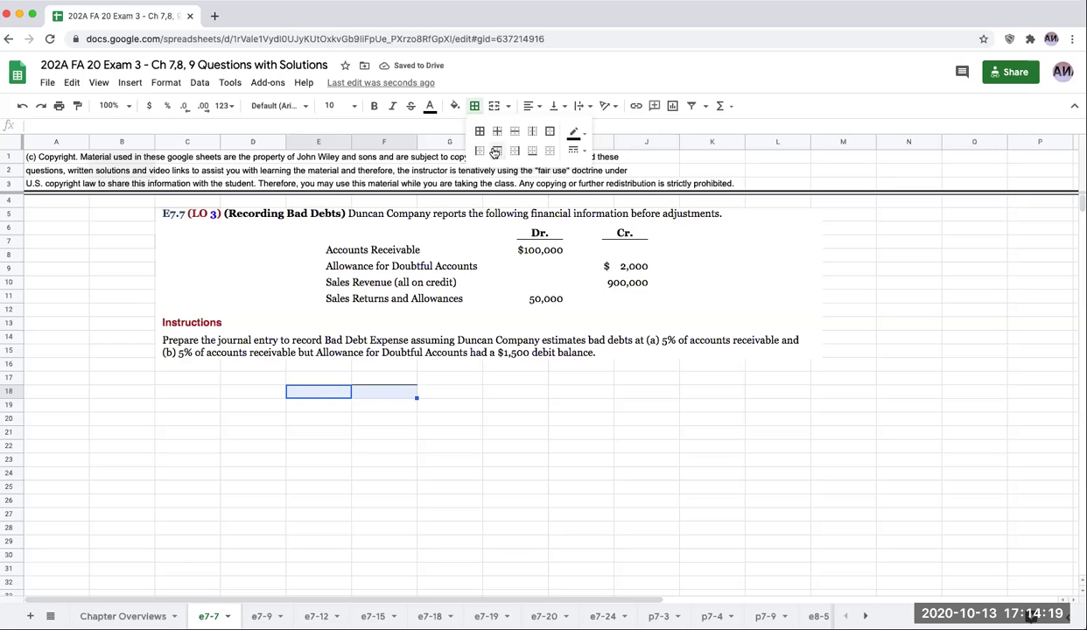
{"action": "left_click", "coordinate": [576, 150]}
{"action": "left_click", "coordinate": [612, 205]}
{"action": "left_click_drag", "start_coordinate": [324, 388], "coordinate": [323, 428]}
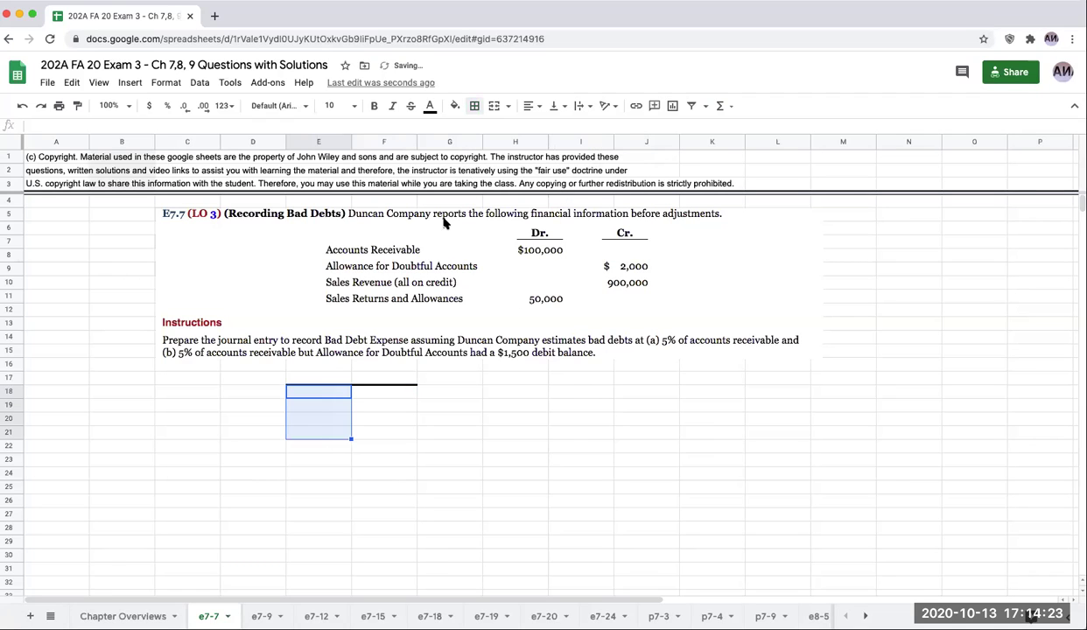
{"action": "left_click", "coordinate": [474, 106]}
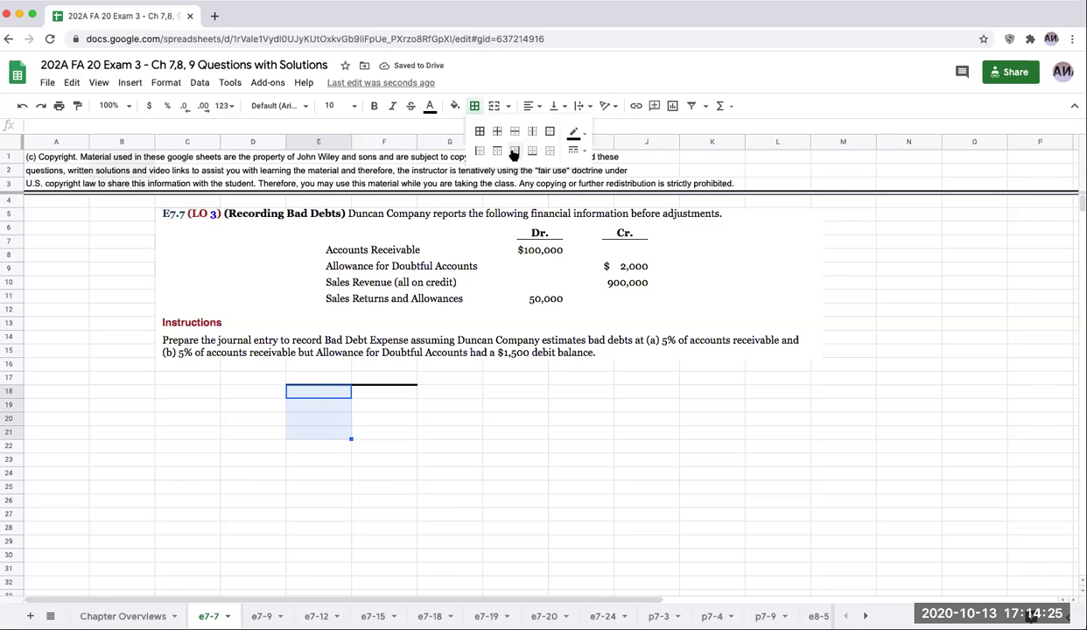
{"action": "left_click", "coordinate": [514, 150]}
{"action": "left_click", "coordinate": [435, 458]}
Copy the T-account to H18:I21 to make a second one beside it.
{"action": "mouse_move", "coordinate": [328, 391]}
{"action": "left_mouse_down"}
{"action": "mouse_move", "coordinate": [378, 408]}
{"action": "mouse_move", "coordinate": [376, 433]}
{"action": "left_mouse_up"}
{"action": "key", "text": "ctrl+c"}
{"action": "key", "text": "Right"}
{"action": "key", "text": "Right"}
{"action": "key", "text": "Right"}
{"action": "key", "text": "ctrl+v"}
{"action": "key", "text": "Up"}
{"action": "key", "text": "Left"}
{"action": "key", "text": "Left"}
{"action": "key", "text": "Left"}
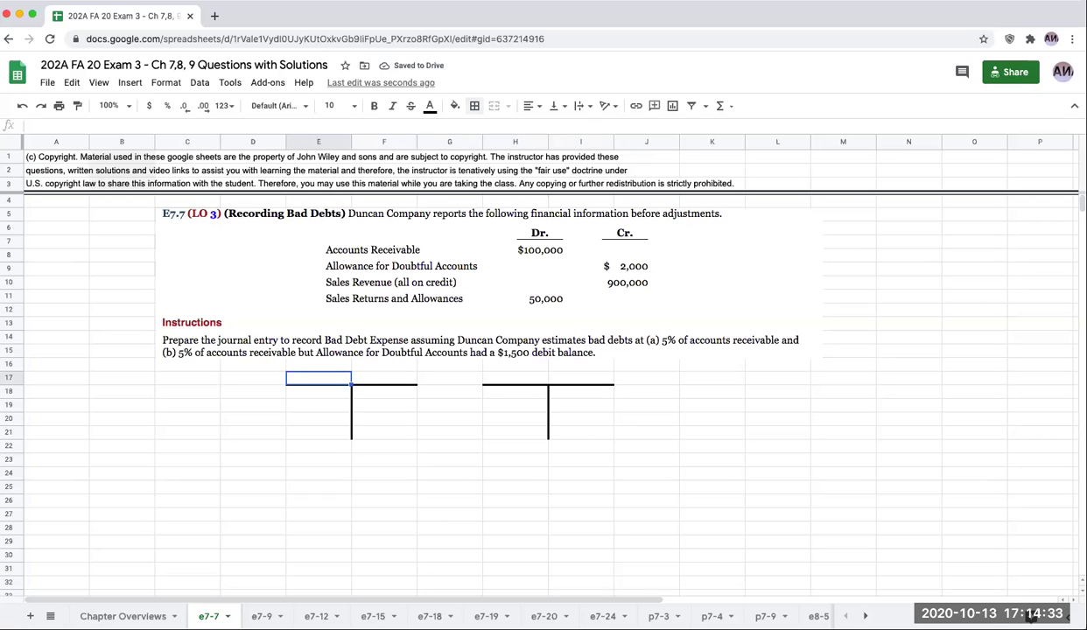
Label the two T-accounts 'A/R' and 'ADA'.
{"action": "type", "text": "A/R"}
{"action": "key", "text": "Right"}
{"action": "key", "text": "Right"}
{"action": "key", "text": "Right"}
{"action": "type", "text": "ADA"}
{"action": "key", "text": "Return"}
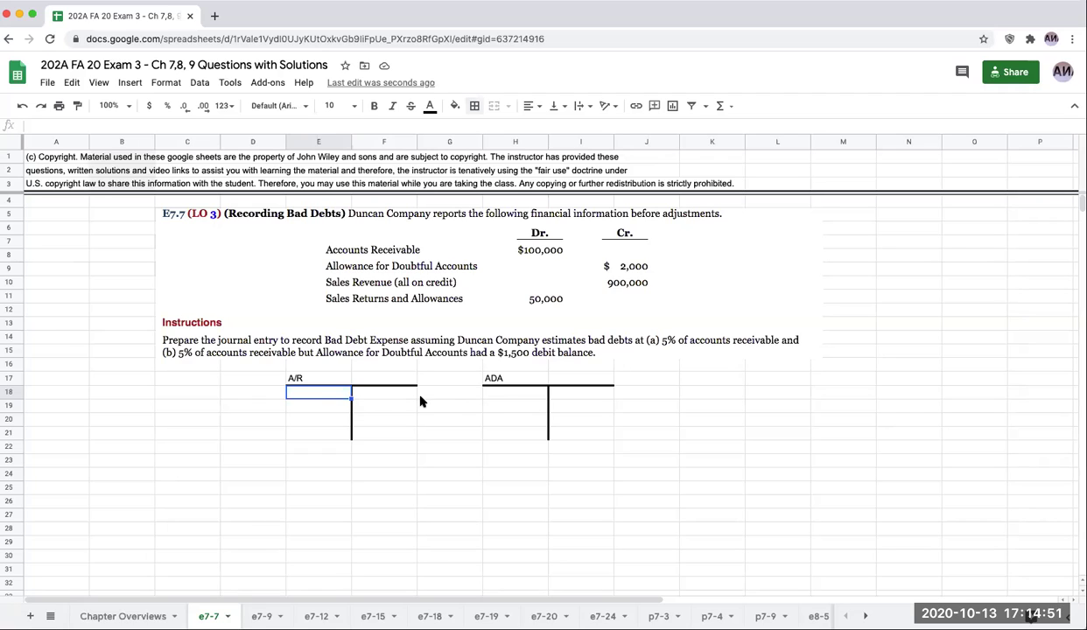
Enter 100000 in the A/R T-account, formatted as currency with no decimals.
{"action": "type", "text": "100000"}
{"action": "key", "text": "Return"}
{"action": "key", "text": "Up"}
{"action": "left_click", "coordinate": [149, 105]}
{"action": "double_click", "coordinate": [184, 106]}
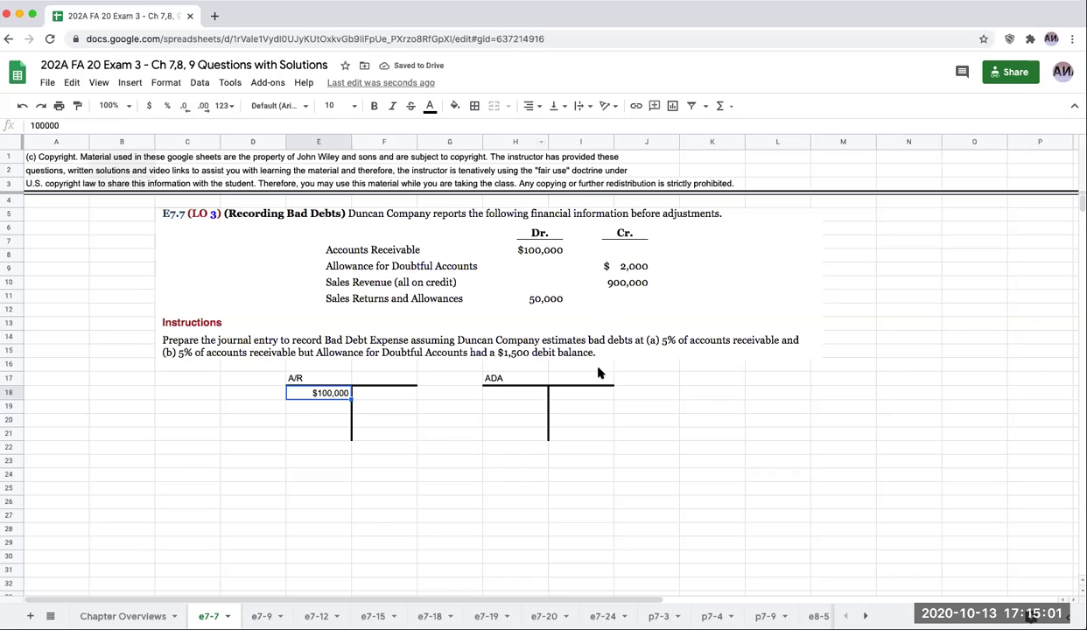
Enter a 2000 credit in the ADA T-account with the note 'pre adjusted'.
{"action": "left_click", "coordinate": [576, 400]}
{"action": "type", "text": "2000"}
{"action": "key", "text": "Tab"}
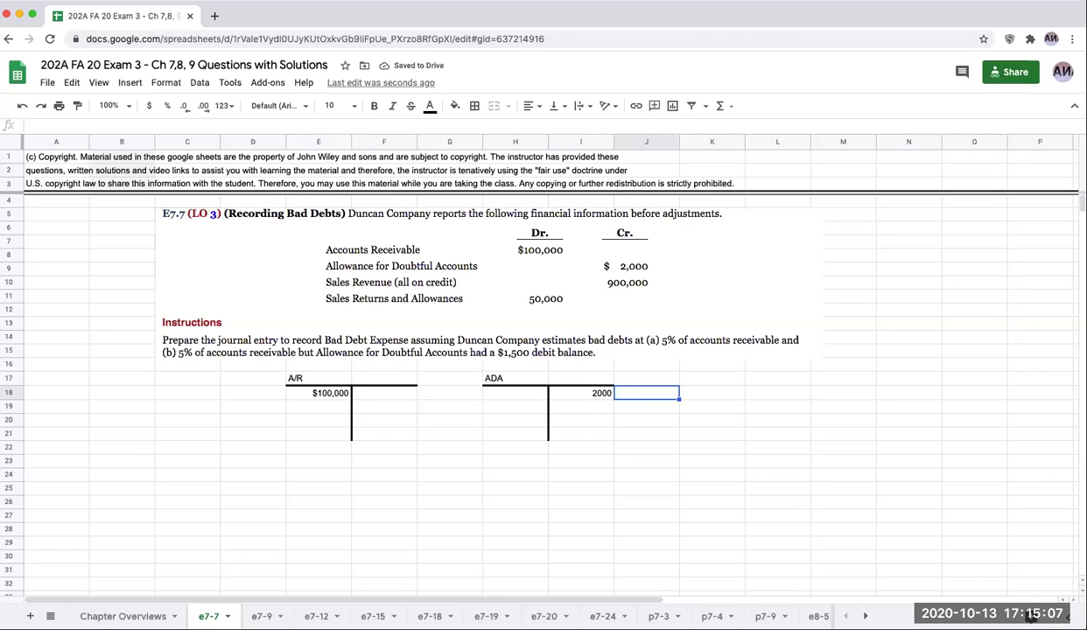
{"action": "type", "text": "pre adjusted"}
{"action": "key", "text": "Return"}
{"action": "key", "text": "Right"}
{"action": "key", "text": "Right"}
{"action": "key", "text": "Up"}
{"action": "key", "text": "Up"}
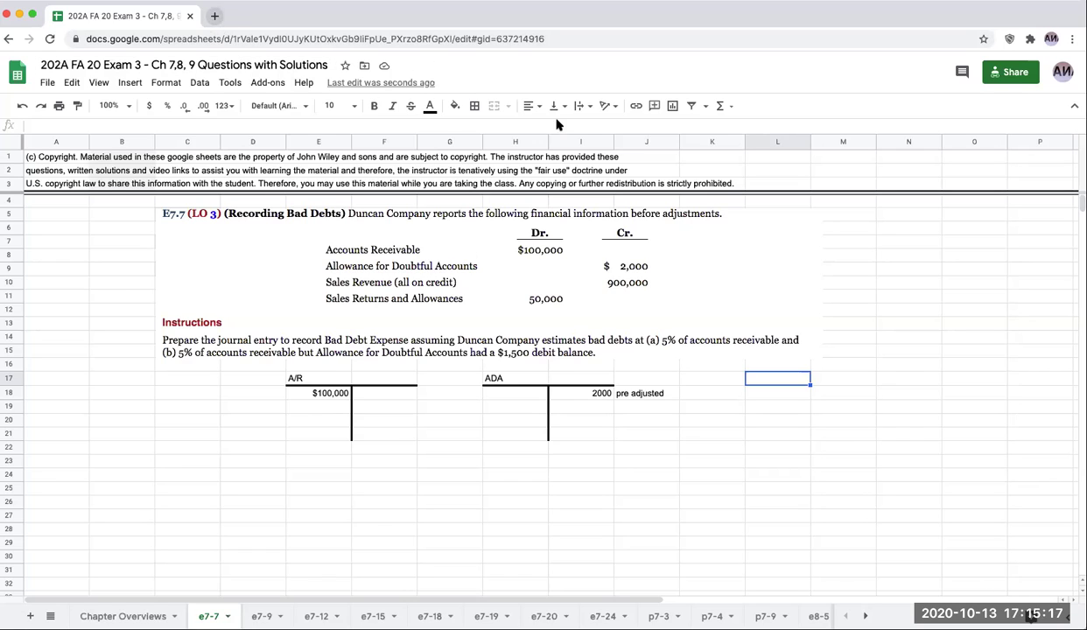
Type 'A/R', 'less: Allowance for Doubtful Accounts' and 'A/R, net' down column L.
{"action": "left_click", "coordinate": [781, 399]}
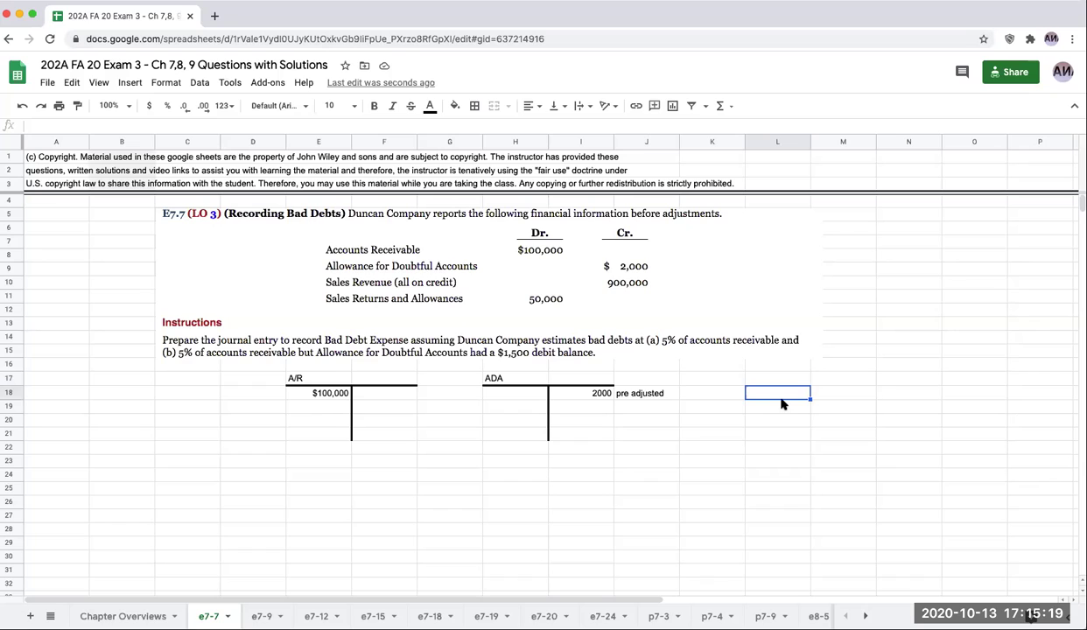
{"action": "type", "text": "A/R"}
{"action": "key", "text": "Return"}
{"action": "type", "text": "less: Allowance for Doubtful Accounts"}
{"action": "key", "text": "Return"}
{"action": "type", "text": "A/R, net"}
{"action": "key", "text": "Return"}
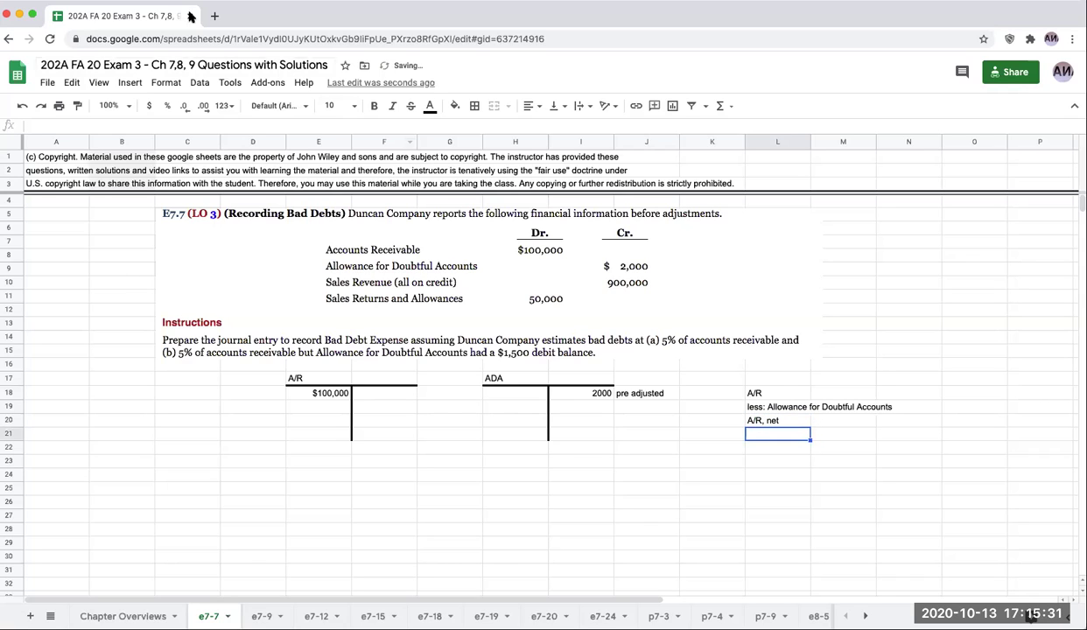
{"action": "left_click", "coordinate": [777, 393]}
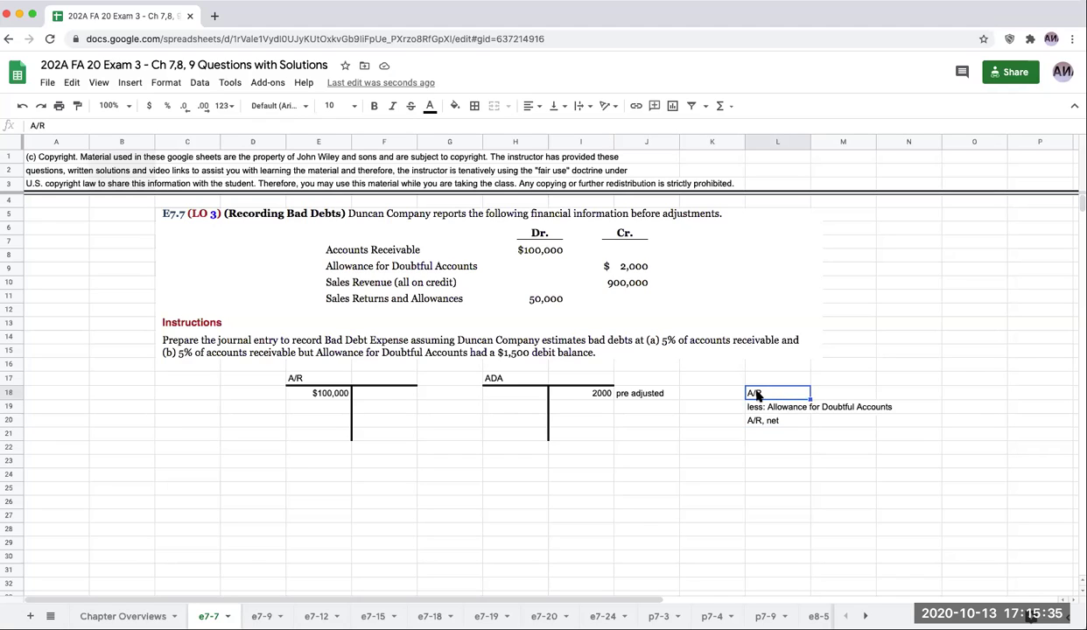
{"action": "left_click", "coordinate": [699, 406]}
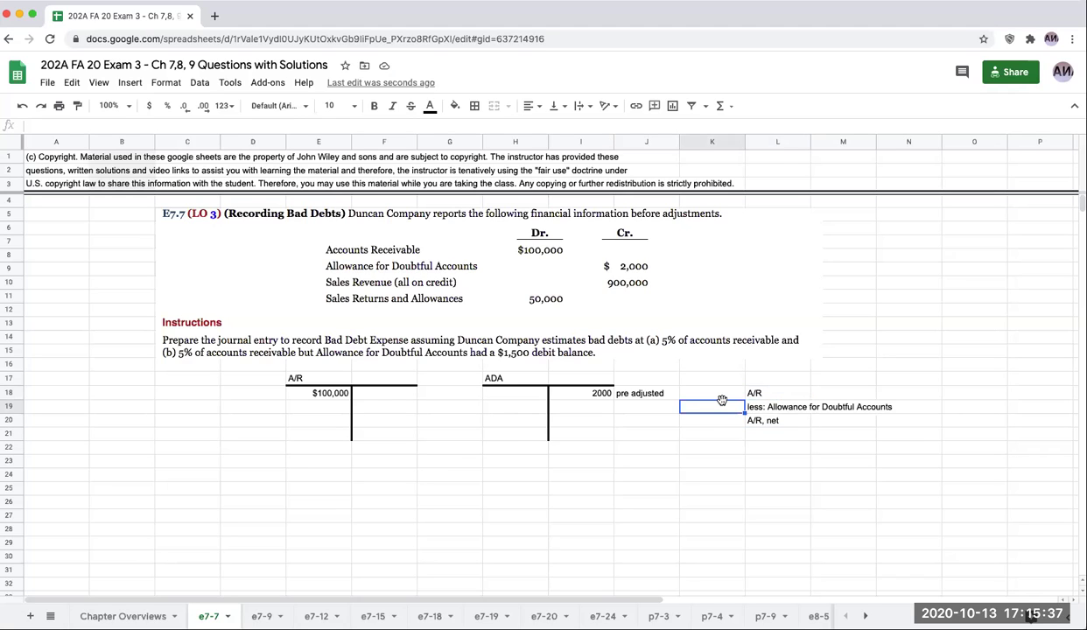
{"action": "left_click", "coordinate": [716, 419]}
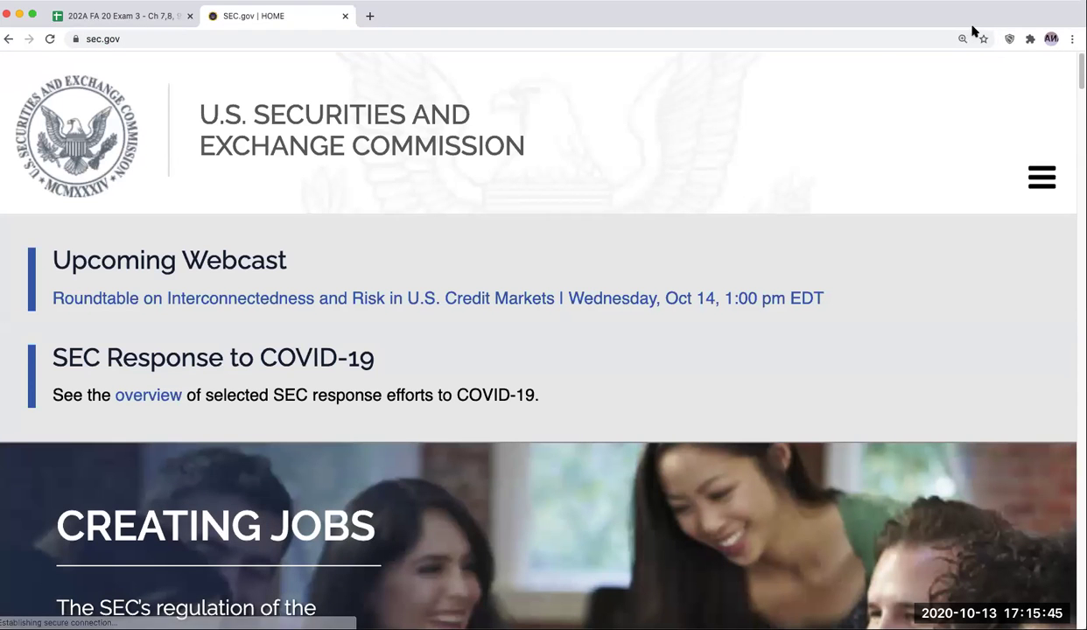
Zoom the browser page out two levels.
{"action": "left_click", "coordinate": [1072, 39]}
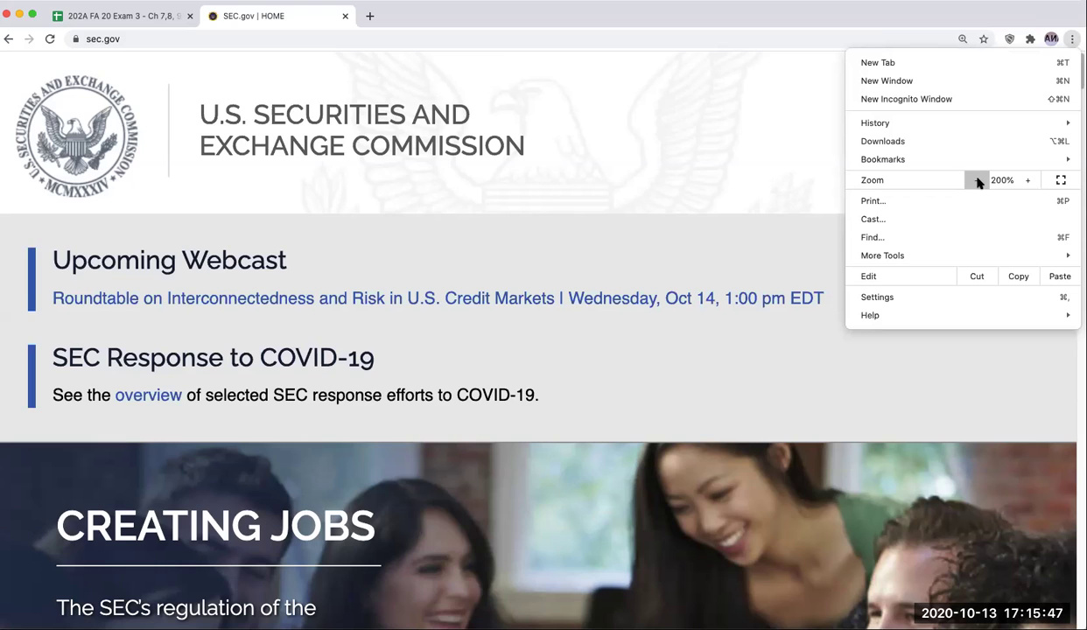
{"action": "left_click", "coordinate": [978, 180]}
{"action": "left_click", "coordinate": [977, 179]}
{"action": "left_click", "coordinate": [978, 180]}
{"action": "left_click", "coordinate": [721, 104]}
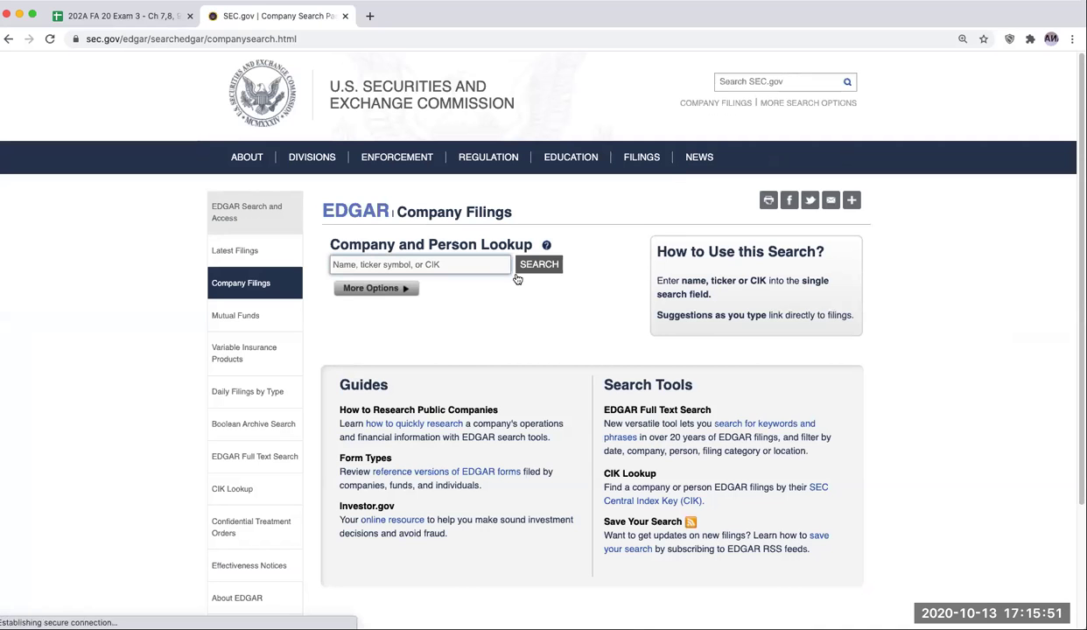
{"action": "type", "text": "fb"}
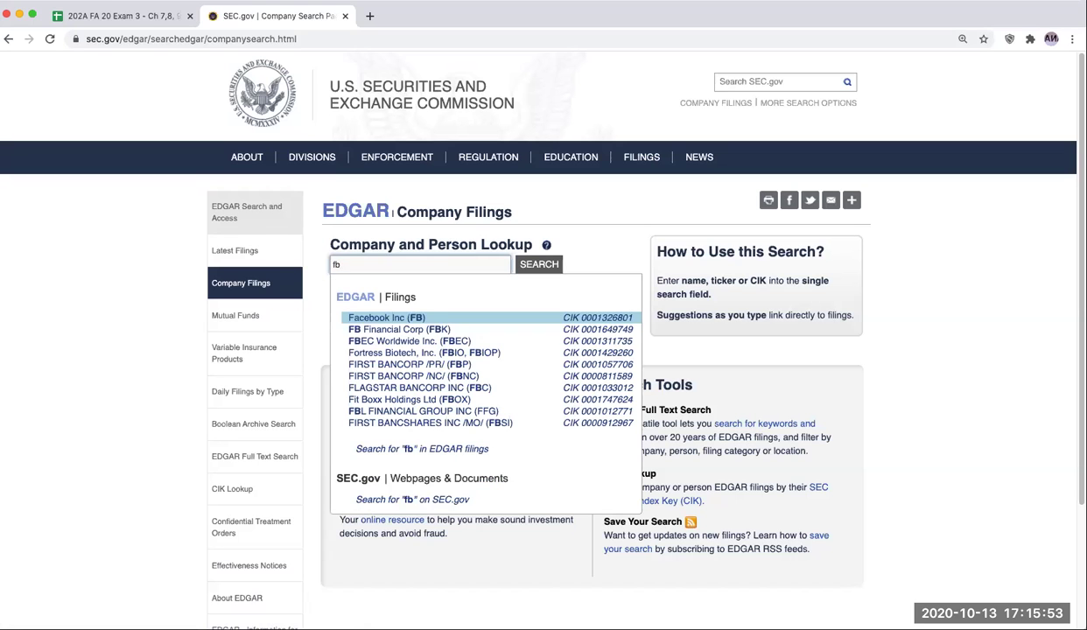
{"action": "left_click", "coordinate": [390, 317]}
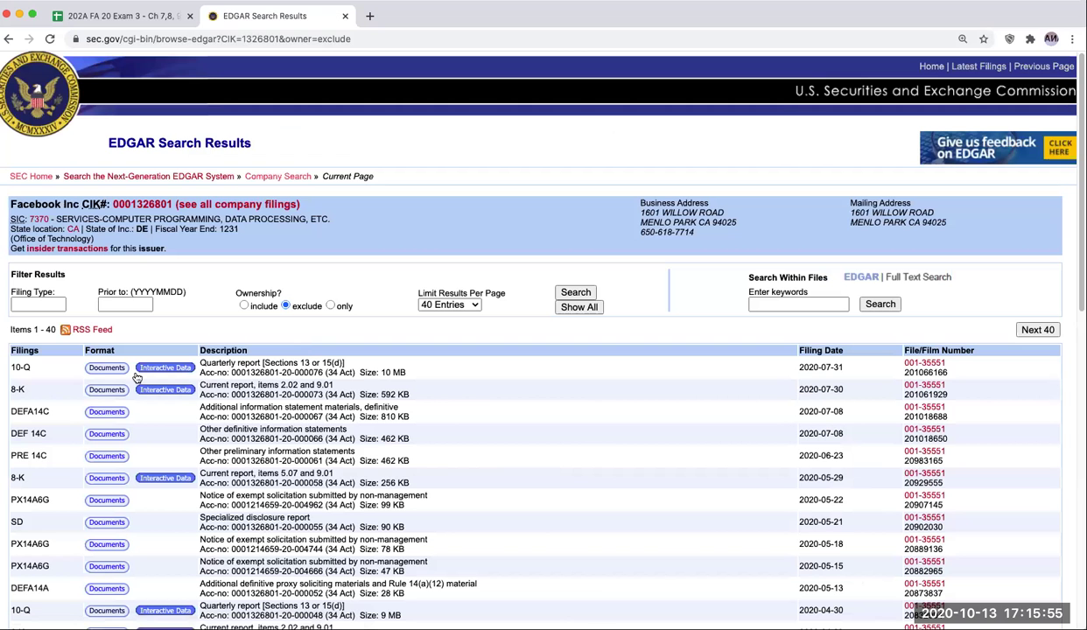
{"action": "left_click", "coordinate": [94, 367]}
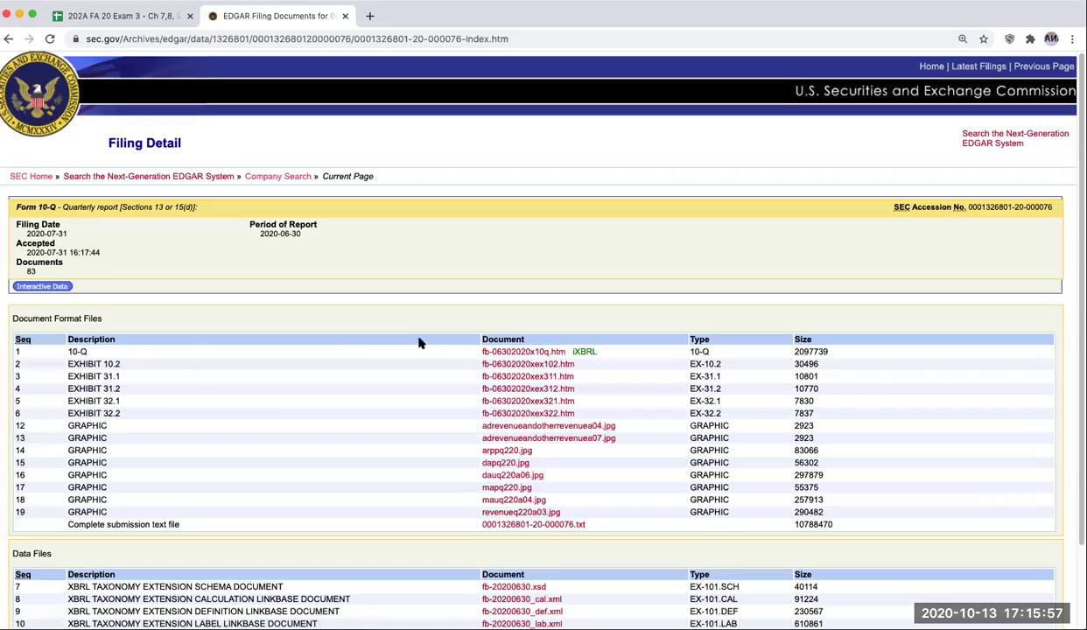
{"action": "left_click", "coordinate": [510, 351]}
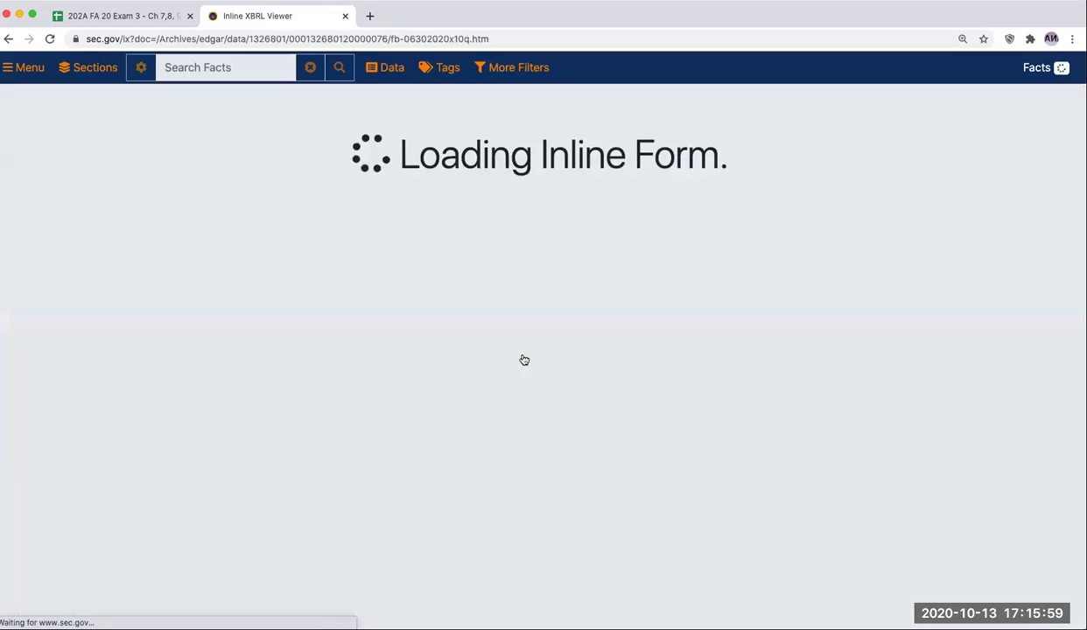
Scroll the 10-Q down to the Condensed Consolidated Balance Sheets' accounts receivable.
{"action": "scroll", "coordinate": [437, 394], "scroll_direction": "down", "scroll_amount": 4}
{"action": "scroll", "coordinate": [437, 394], "scroll_direction": "down", "scroll_amount": 3}
{"action": "scroll", "coordinate": [437, 395], "scroll_direction": "down", "scroll_amount": 5}
{"action": "scroll", "coordinate": [438, 395], "scroll_direction": "down", "scroll_amount": 4}
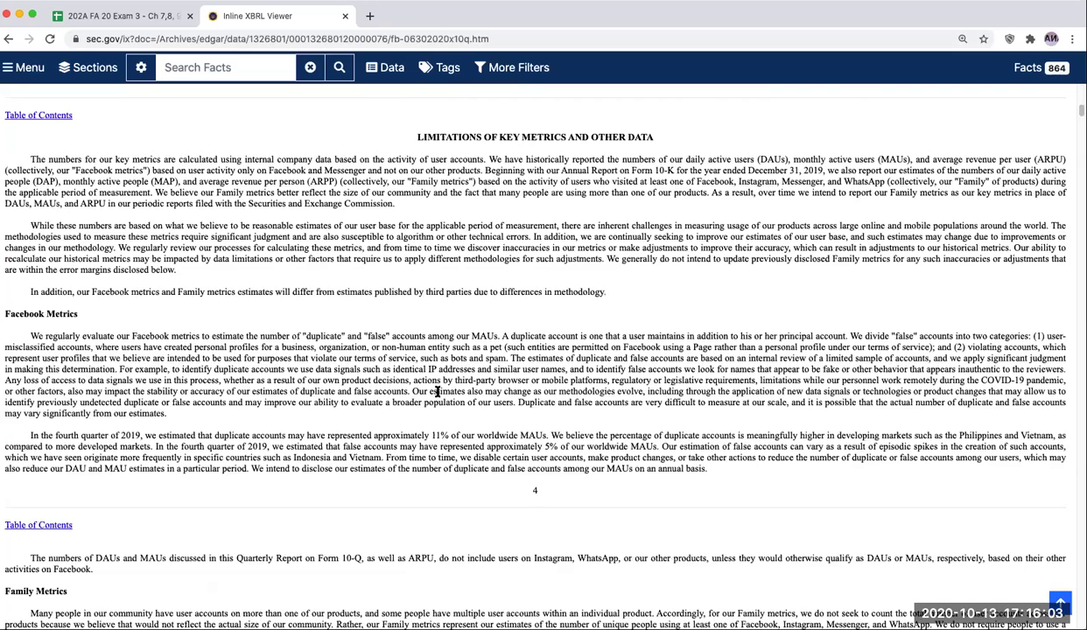
{"action": "scroll", "coordinate": [437, 393], "scroll_direction": "down", "scroll_amount": 5}
{"action": "scroll", "coordinate": [438, 393], "scroll_direction": "down", "scroll_amount": 3}
{"action": "scroll", "coordinate": [438, 393], "scroll_direction": "up", "scroll_amount": 3}
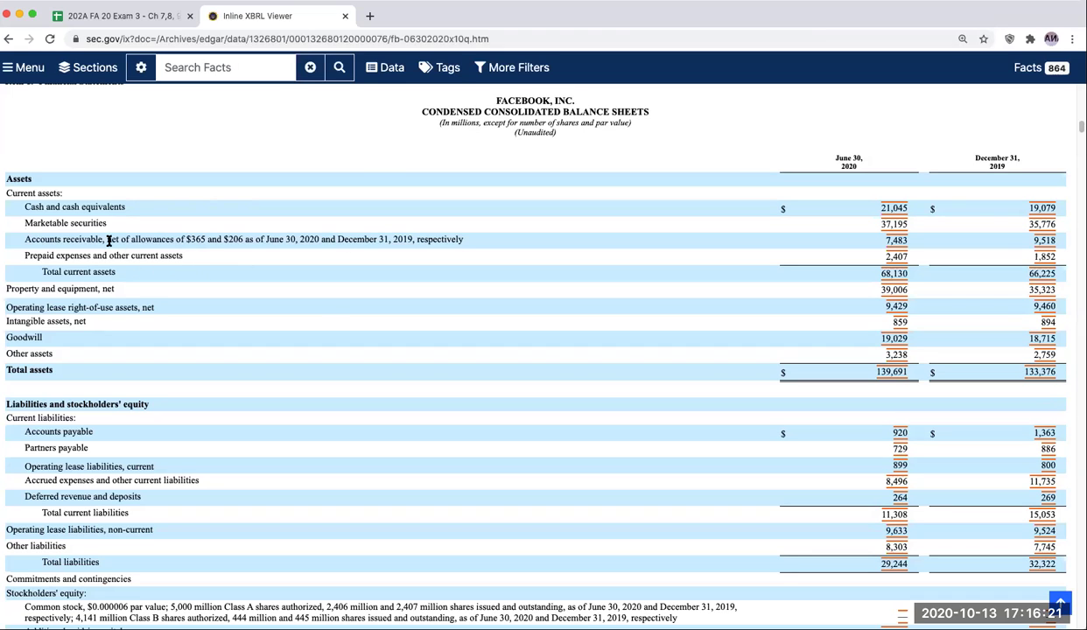
Return to the E7.7 spreadsheet and select the cell beside A/R, net.
{"action": "left_click", "coordinate": [90, 17]}
{"action": "left_click", "coordinate": [760, 418]}
{"action": "left_click", "coordinate": [725, 425]}
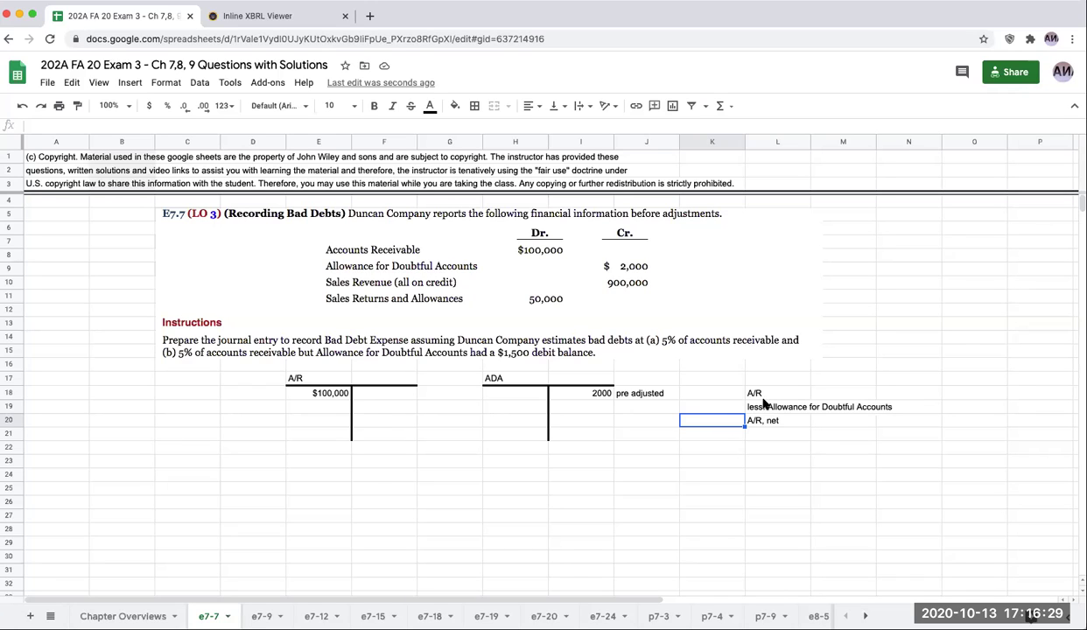
Enter Facebook's A/R, net of 7.483 in K20.
{"action": "left_click", "coordinate": [716, 393]}
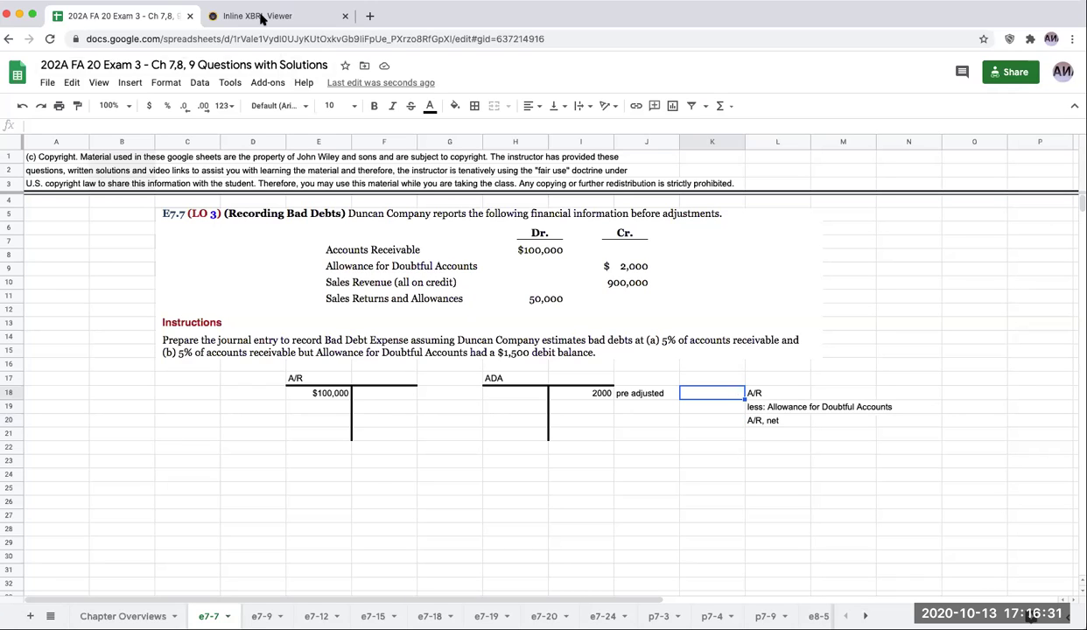
{"action": "left_click", "coordinate": [263, 16]}
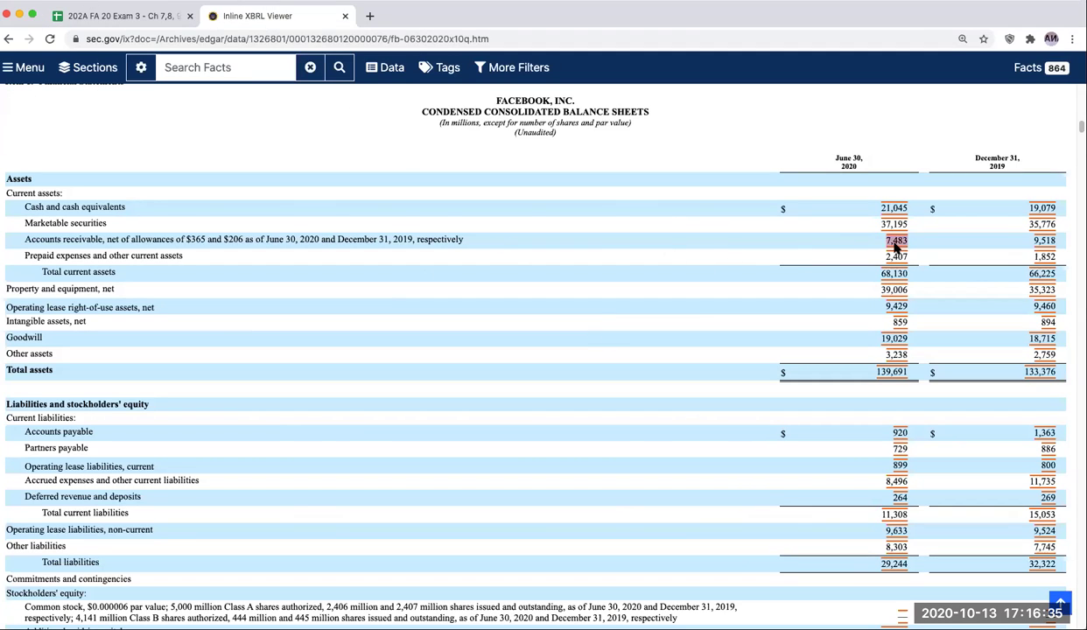
{"action": "left_click", "coordinate": [142, 17]}
{"action": "key", "text": "Down"}
{"action": "key", "text": "Down"}
{"action": "type", "text": "7.483"}
{"action": "key", "text": "Return"}
{"action": "key", "text": "Up"}
{"action": "key", "text": "Up"}
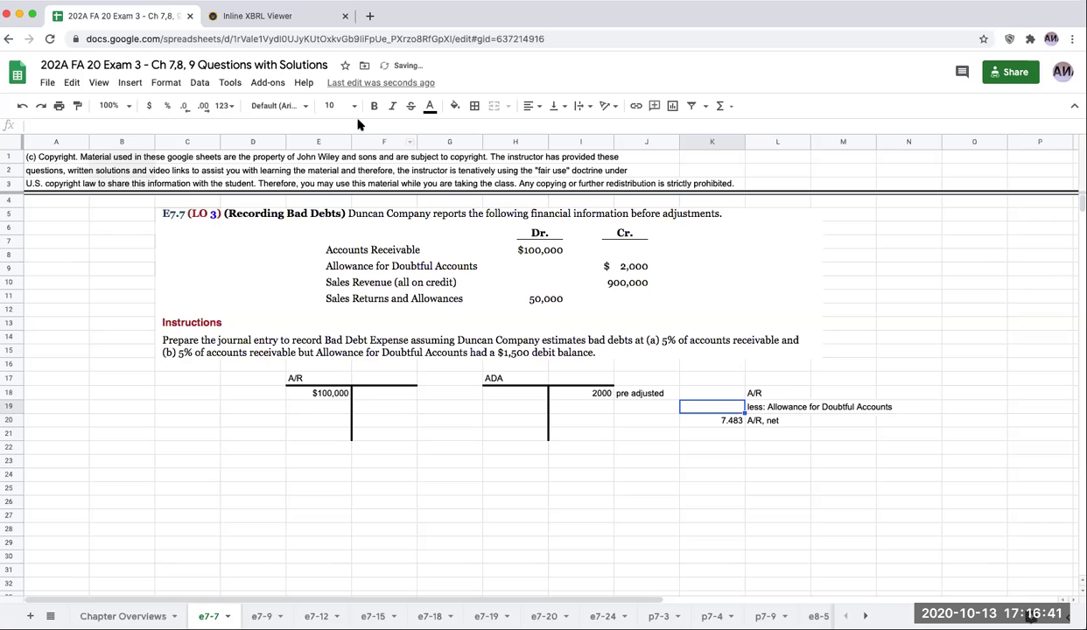
Enter the 0.365 allowance from the balance sheet in K19.
{"action": "left_click", "coordinate": [263, 17]}
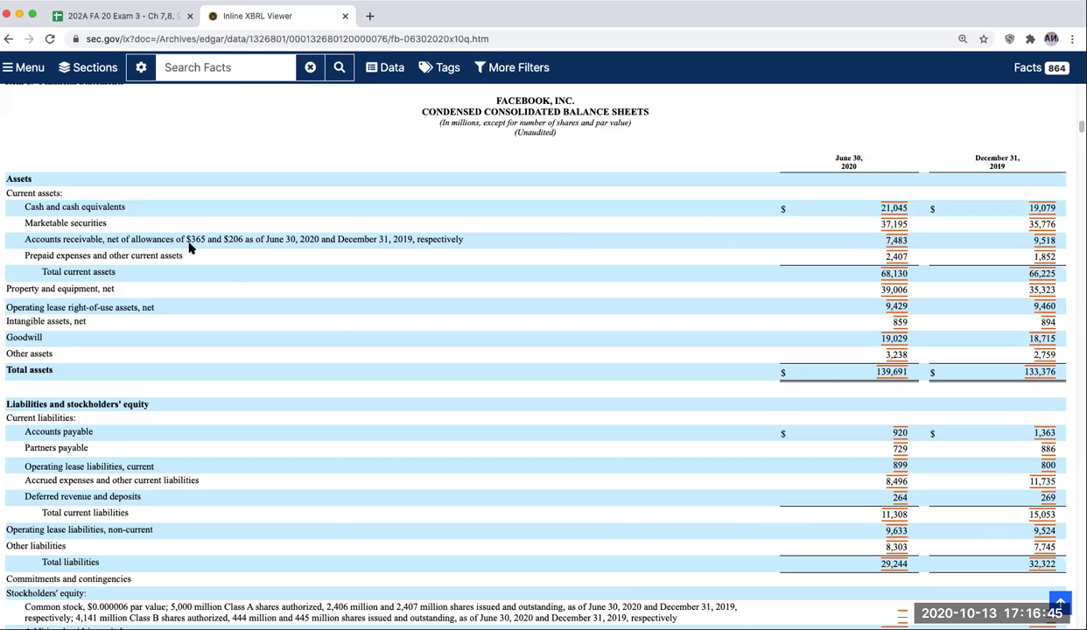
{"action": "left_click", "coordinate": [123, 16]}
{"action": "type", "text": ".365"}
{"action": "key", "text": "Return"}
{"action": "key", "text": "Up"}
{"action": "key", "text": "Up"}
Compute gross A/R in K18 as =K20+K19, giving 7.848.
{"action": "type", "text": "+"}
{"action": "key", "text": "Down"}
{"action": "key", "text": "Down"}
{"action": "type", "text": "+"}
{"action": "key", "text": "Up"}
{"action": "key", "text": "Return"}
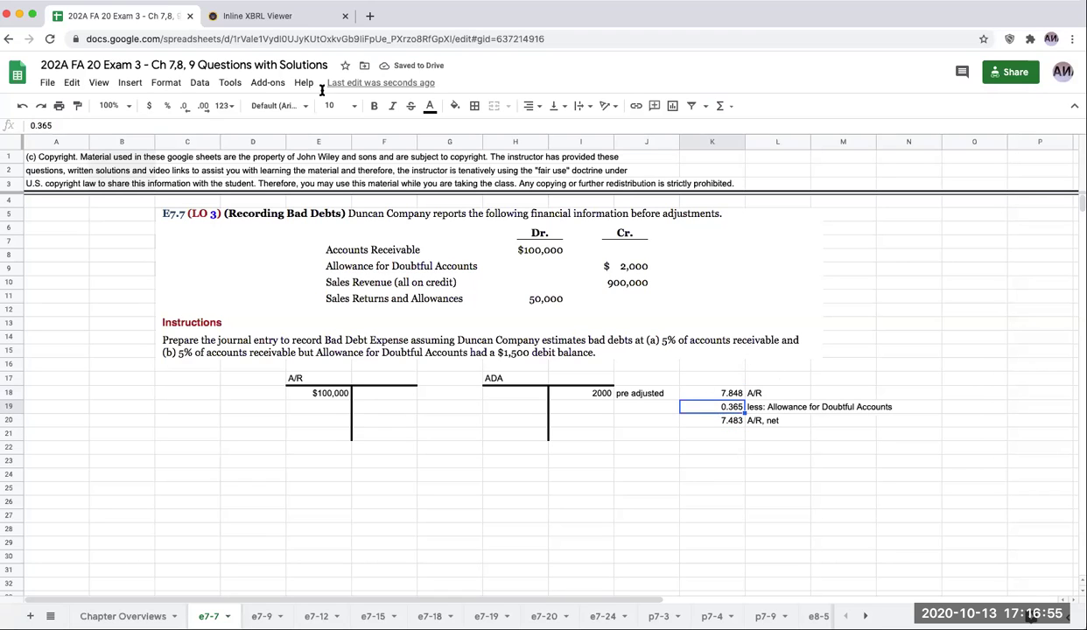
Scroll Facebook's 10-Q to the income statement and back up to the balance sheet.
{"action": "left_click", "coordinate": [240, 15]}
{"action": "scroll", "coordinate": [398, 298], "scroll_direction": "down", "scroll_amount": 3}
{"action": "scroll", "coordinate": [405, 306], "scroll_direction": "down", "scroll_amount": 5}
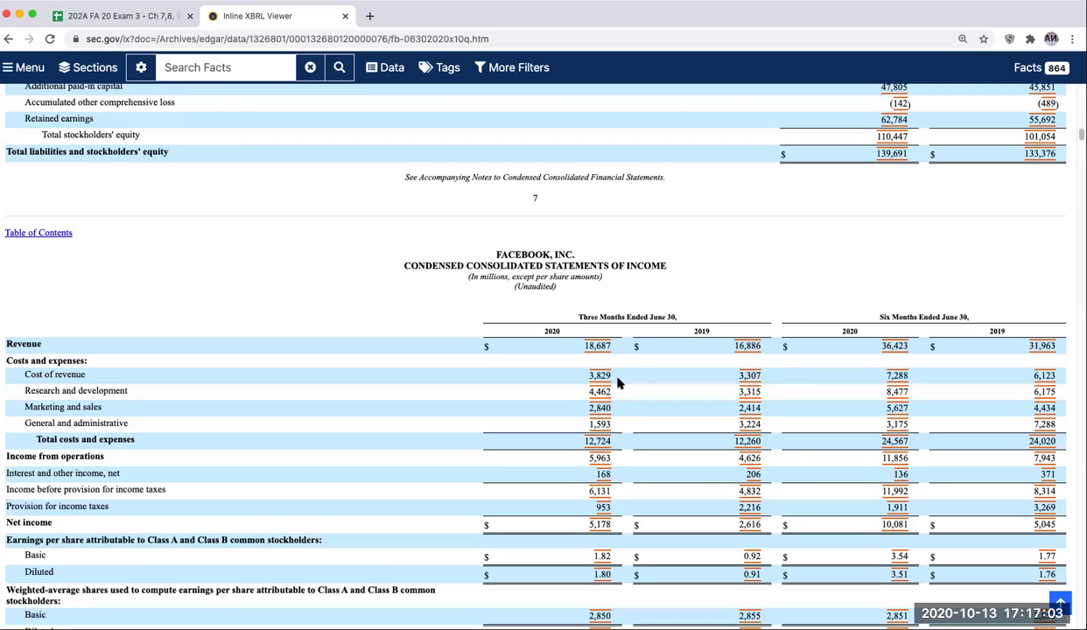
{"action": "scroll", "coordinate": [767, 346], "scroll_direction": "up", "scroll_amount": 5}
{"action": "scroll", "coordinate": [699, 347], "scroll_direction": "up", "scroll_amount": 3}
{"action": "scroll", "coordinate": [648, 343], "scroll_direction": "up", "scroll_amount": 2}
{"action": "scroll", "coordinate": [587, 339], "scroll_direction": "up", "scroll_amount": 3}
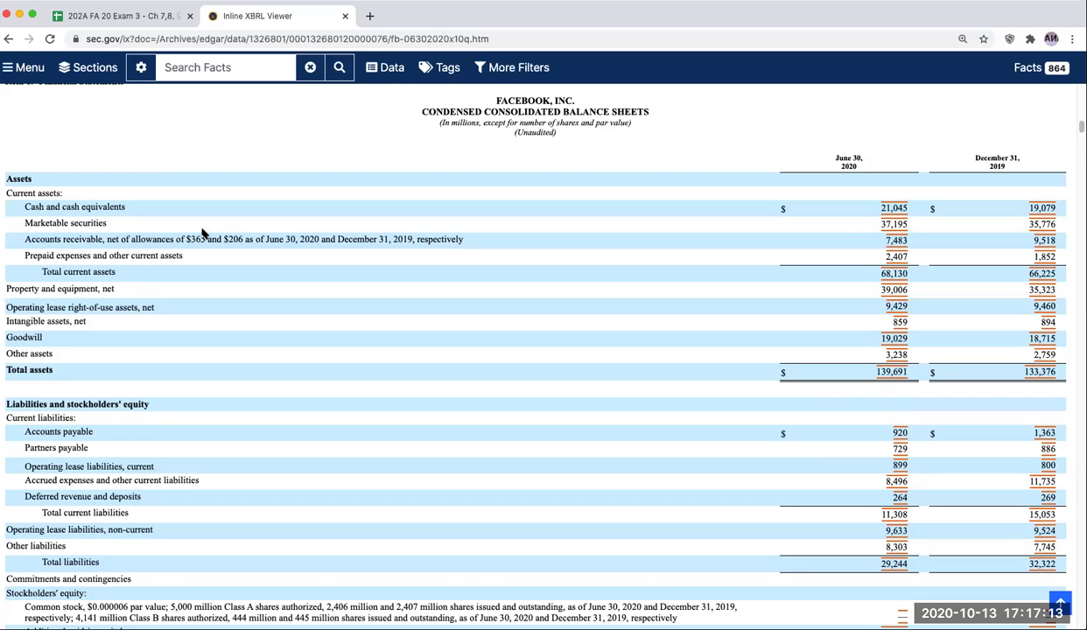
{"action": "left_click", "coordinate": [122, 17]}
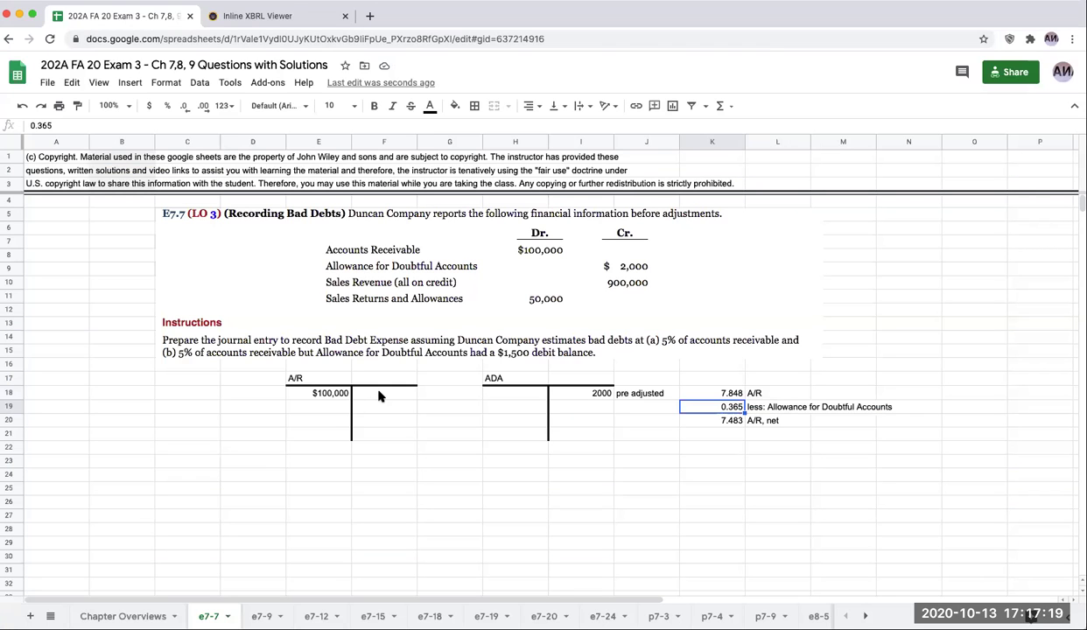
Show the ADA balance as $2,000 and add a top border across H21:I21.
{"action": "left_click", "coordinate": [565, 393]}
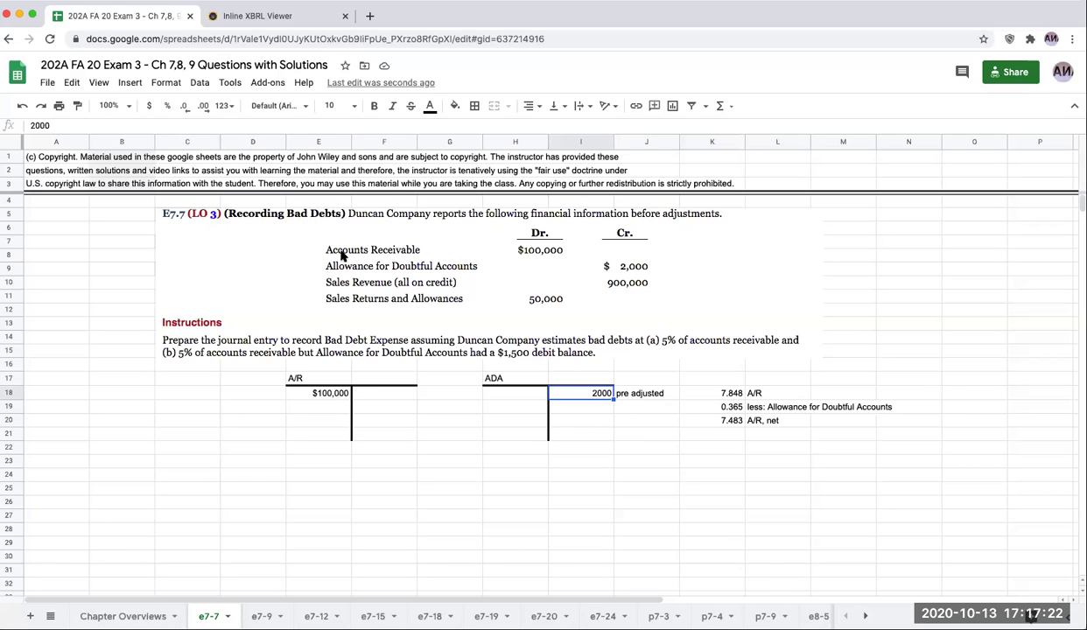
{"action": "left_click", "coordinate": [149, 105]}
{"action": "left_click", "coordinate": [184, 105]}
{"action": "left_click", "coordinate": [184, 105]}
{"action": "left_click_drag", "start_coordinate": [512, 433], "coordinate": [589, 434]}
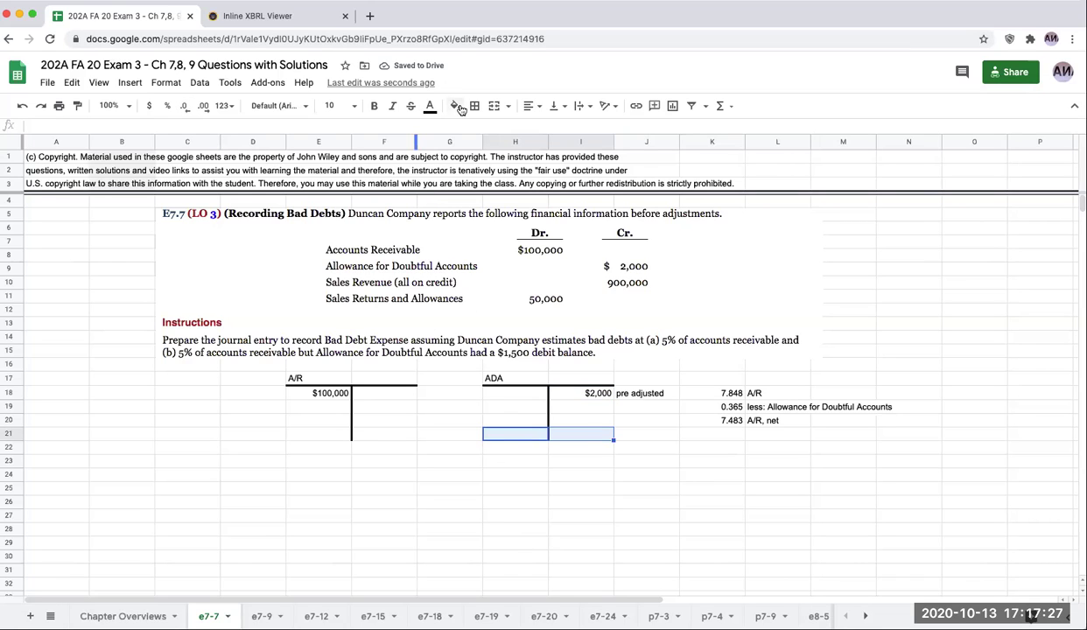
{"action": "left_click", "coordinate": [479, 108]}
{"action": "left_click", "coordinate": [497, 151]}
Fill cell I21 yellow.
{"action": "left_click", "coordinate": [587, 439]}
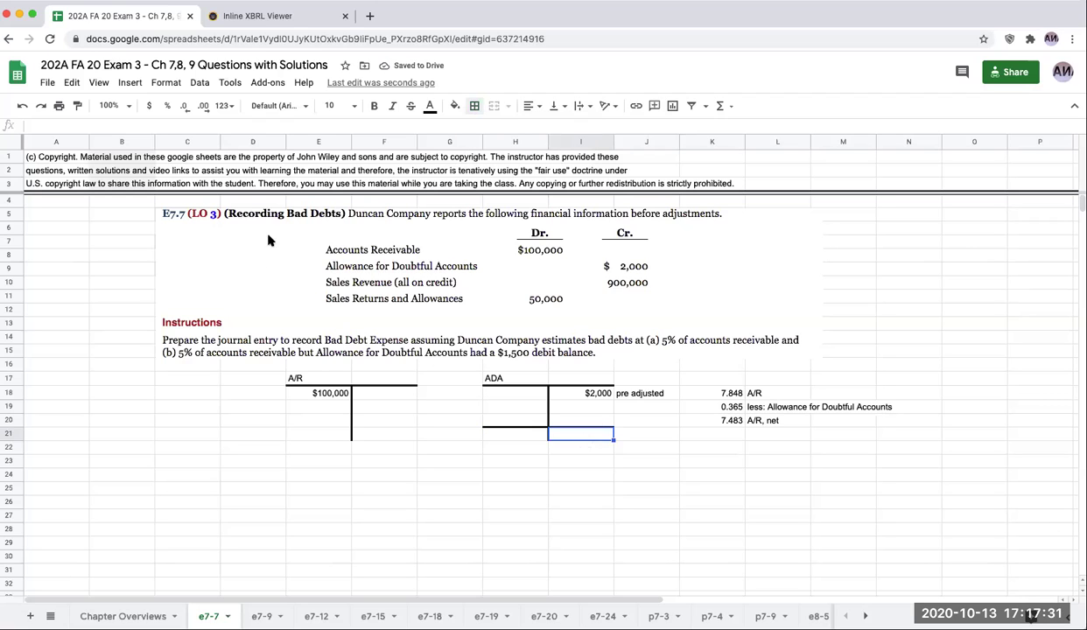
{"action": "left_click", "coordinate": [454, 106]}
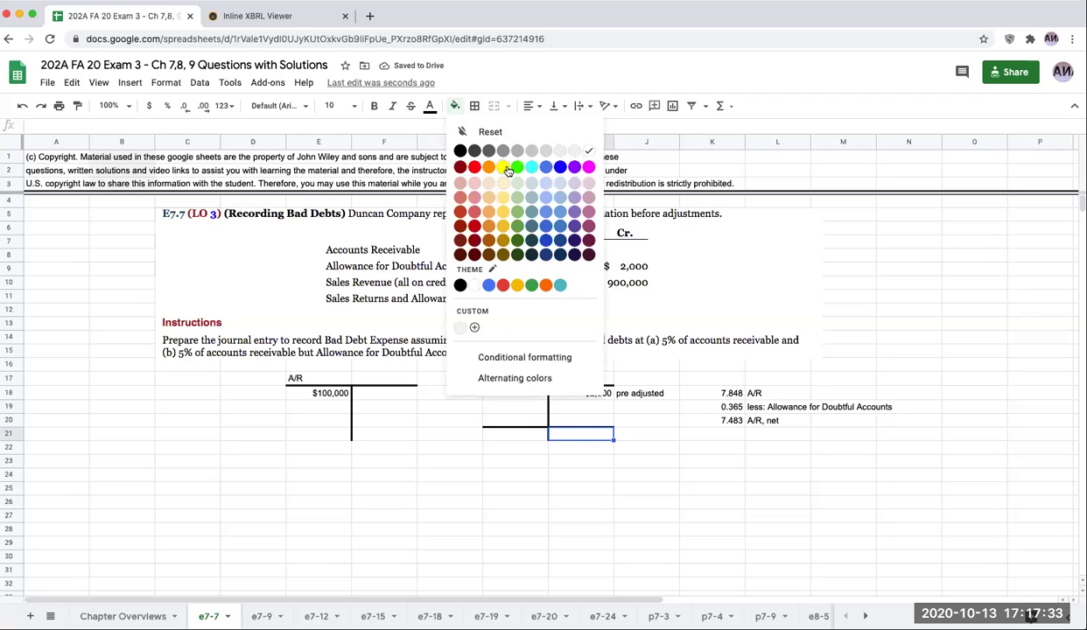
{"action": "left_click", "coordinate": [503, 166]}
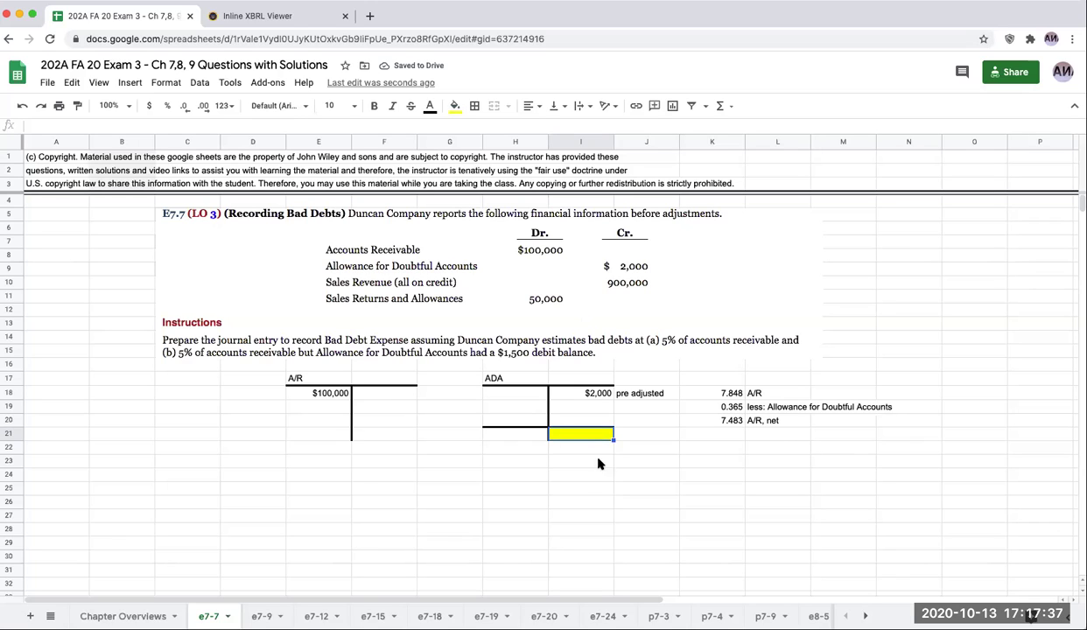
{"action": "left_click", "coordinate": [582, 478]}
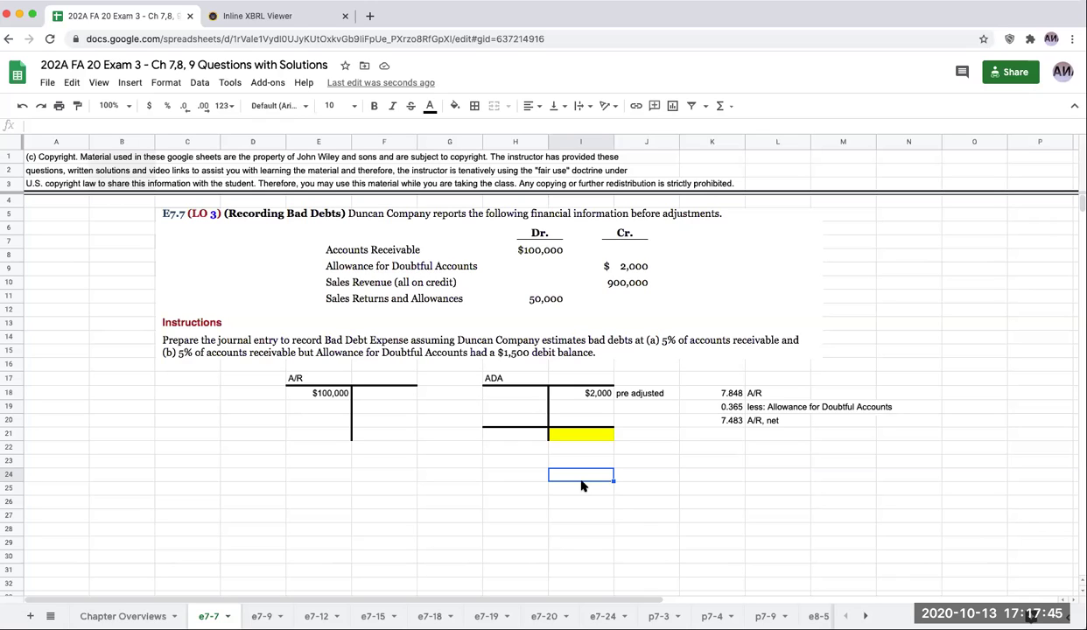
Enter a formula in I21 taking 5% of the $100,000 A/R, giving $5,000.
{"action": "key", "text": "Up"}
{"action": "key", "text": "Up"}
{"action": "key", "text": "Up"}
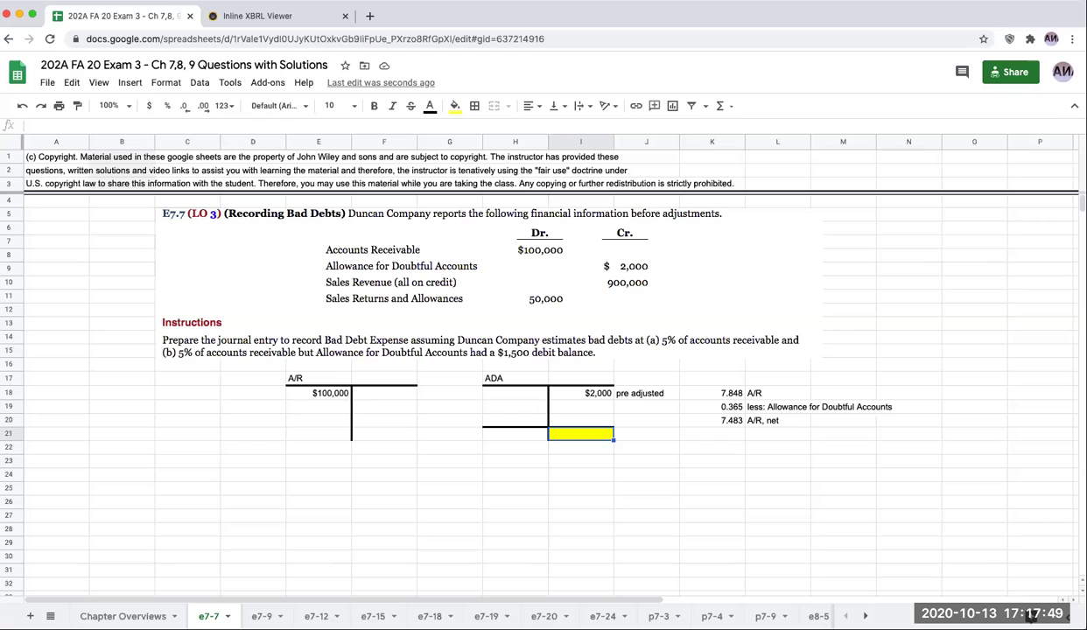
{"action": "type", "text": "+"}
{"action": "key", "text": "Left"}
{"action": "key", "text": "Left"}
{"action": "key", "text": "Left"}
{"action": "key", "text": "Left"}
{"action": "key", "text": "Up"}
{"action": "key", "text": "Up"}
{"action": "key", "text": "Up"}
{"action": "type", "text": "*.05"}
{"action": "key", "text": "Return"}
{"action": "key", "text": "Up"}
Add the note '100K* 5%' in J21 beside the $5,000 balance.
{"action": "key", "text": "Right"}
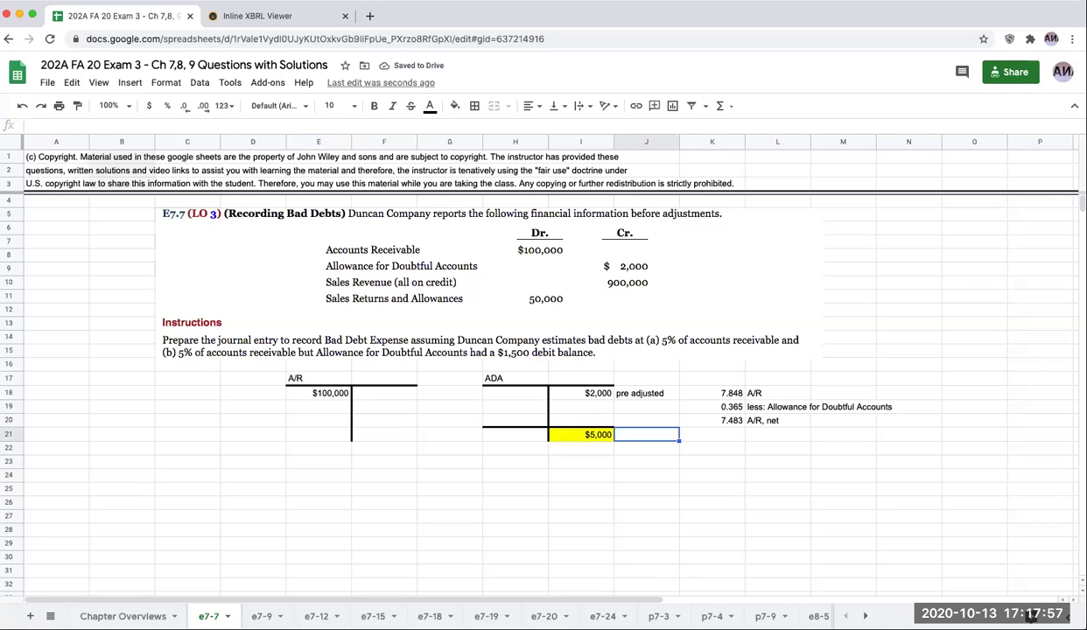
{"action": "type", "text": "100K* "}
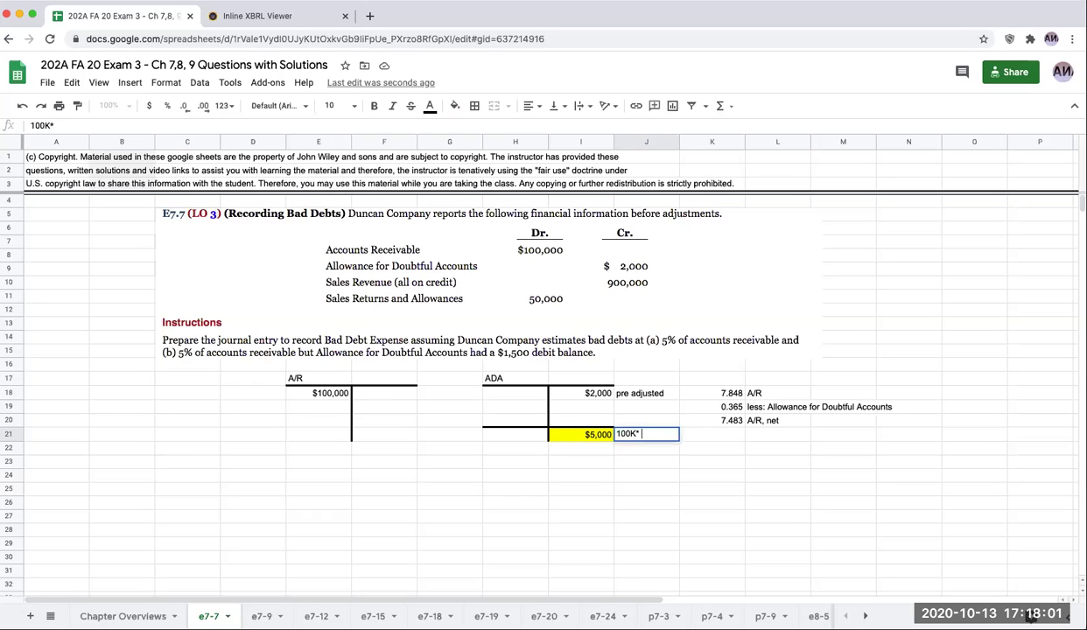
{"action": "type", "text": "5%"}
{"action": "key", "text": "Return"}
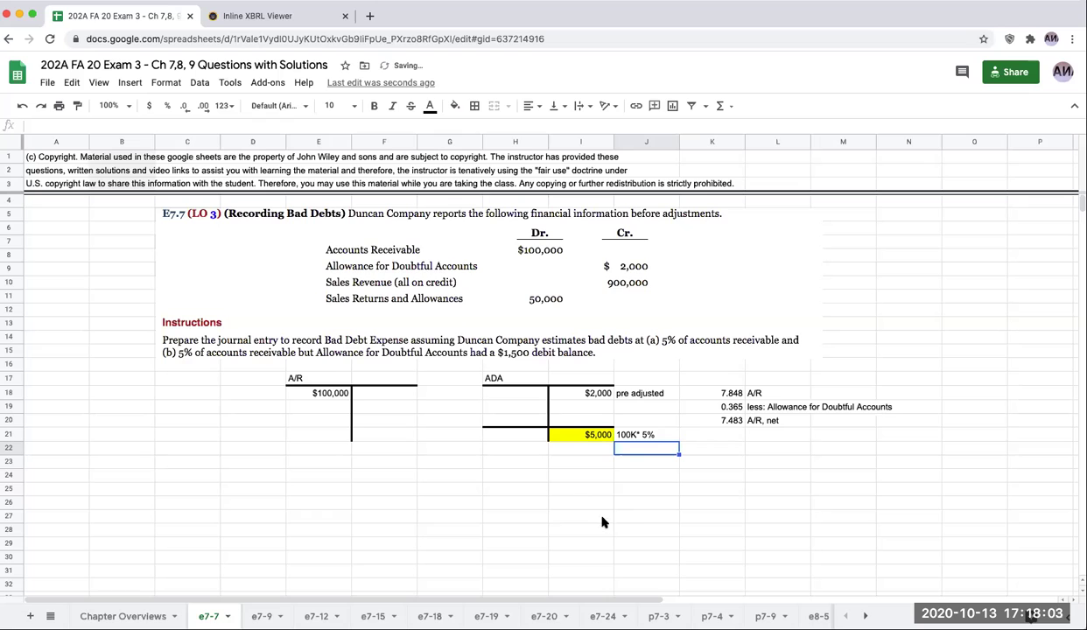
Shade the ADA adjustment cell I19 cyan and date the journal entry 12/31/20.
{"action": "left_click", "coordinate": [552, 404]}
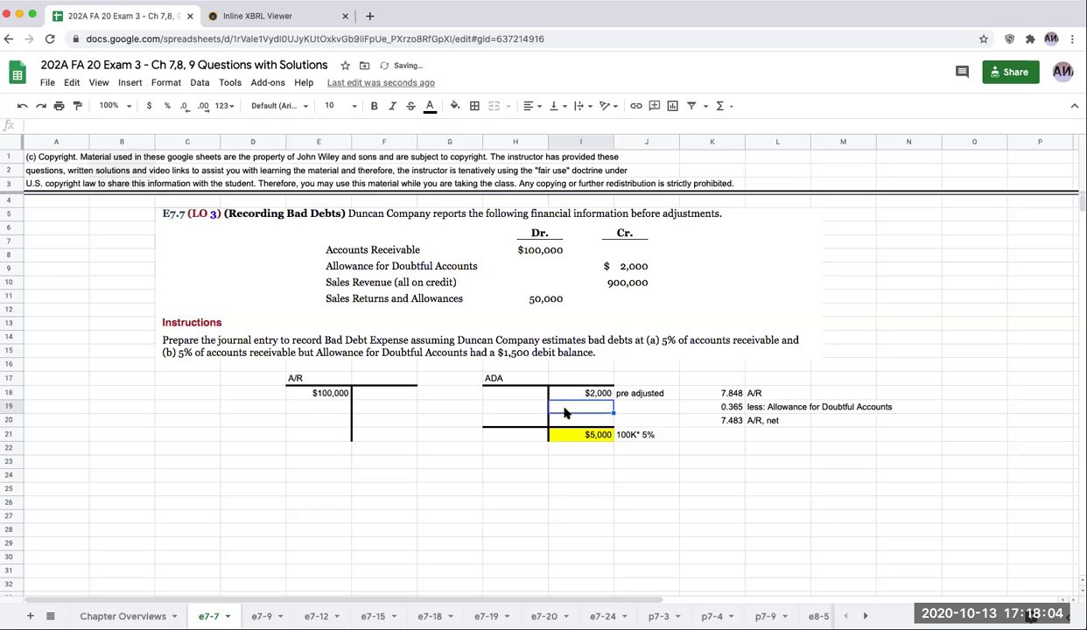
{"action": "left_click", "coordinate": [454, 105]}
{"action": "left_click", "coordinate": [536, 172]}
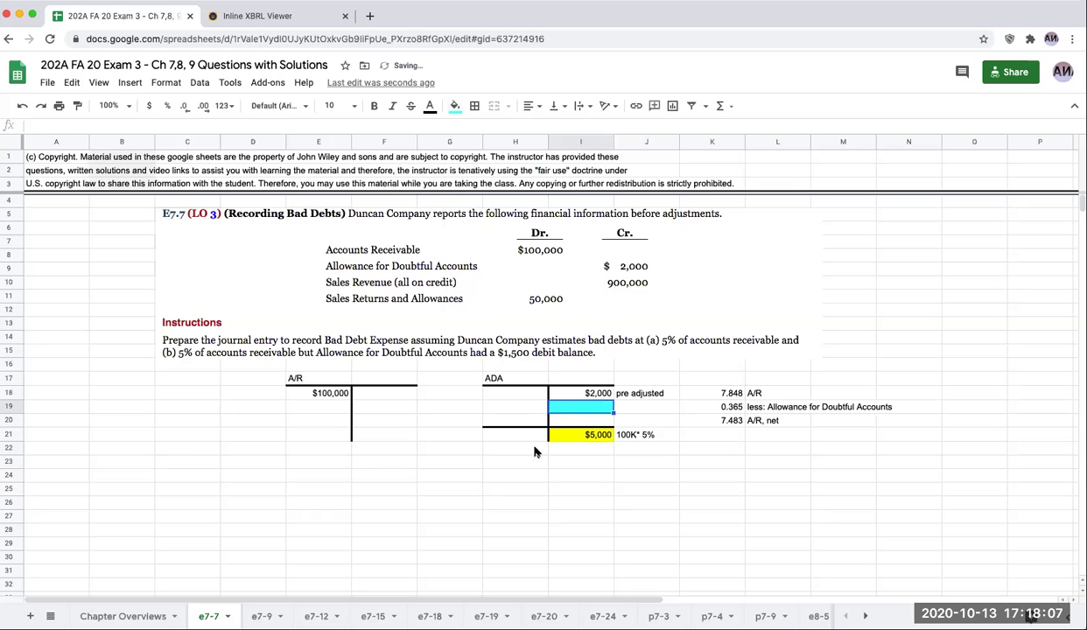
{"action": "left_click", "coordinate": [301, 479]}
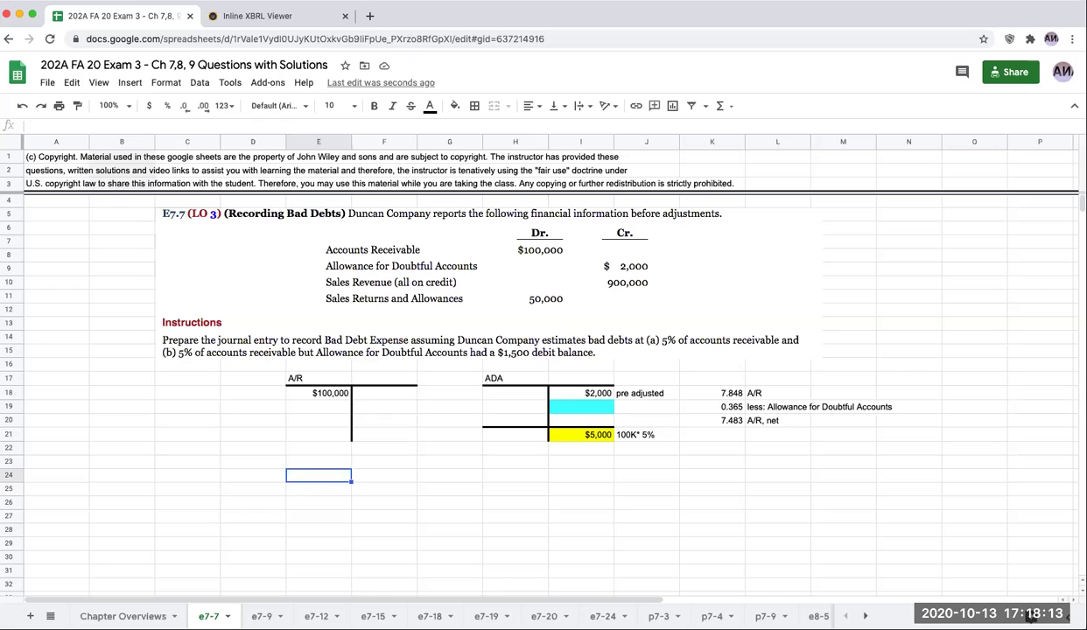
{"action": "type", "text": "12/31/"}
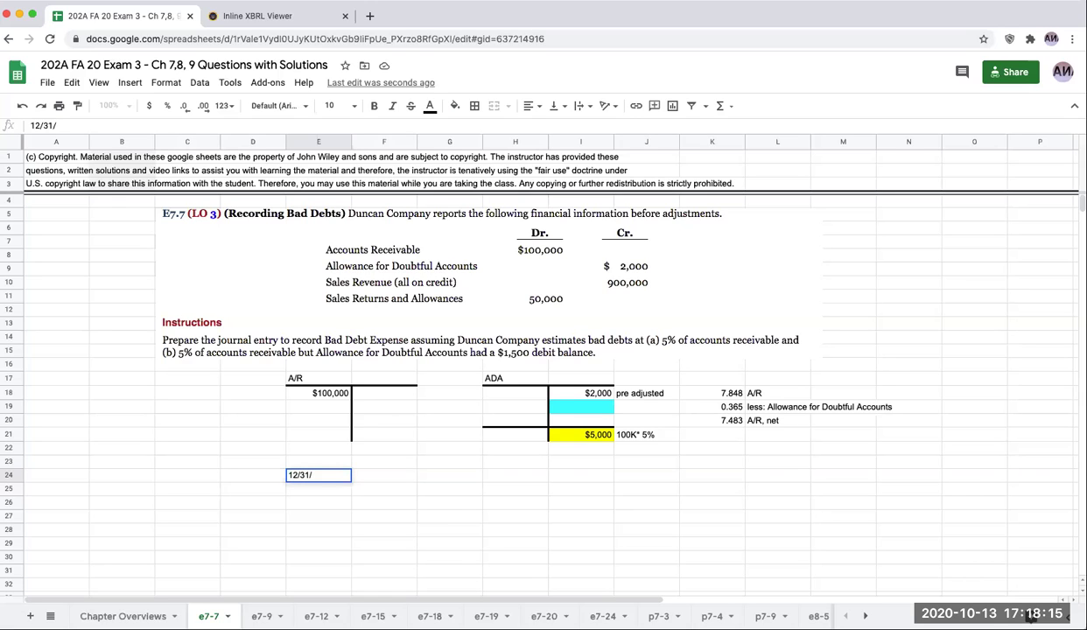
{"action": "type", "text": "8"}
{"action": "key", "text": "Return"}
{"action": "key", "text": "Up"}
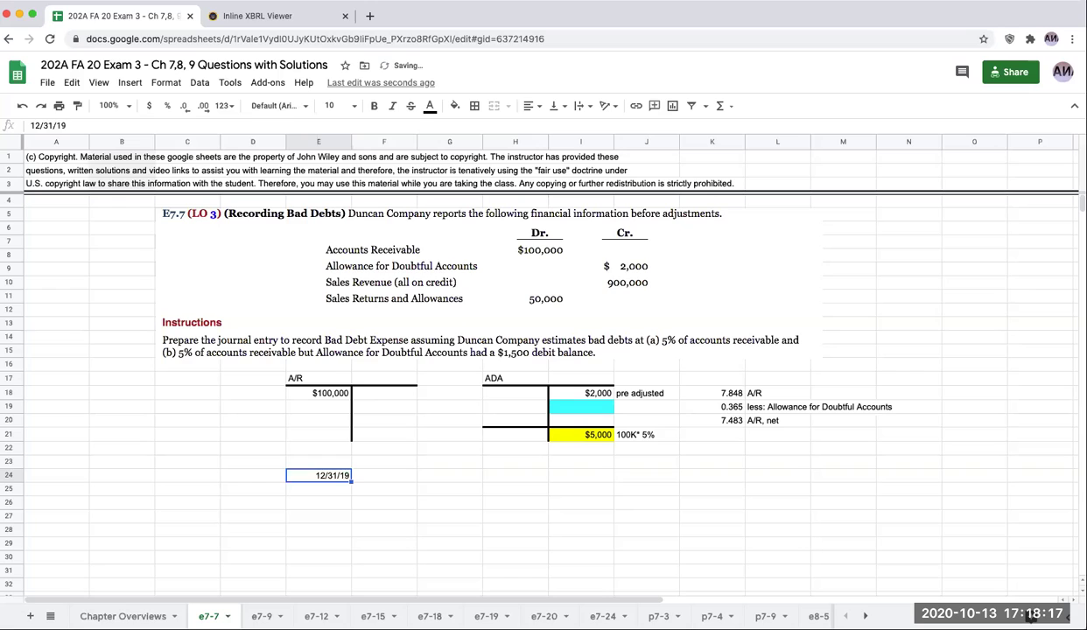
{"action": "type", "text": "12/31/20"}
{"action": "key", "text": "Tab"}
Enter Bad Debt Expense and ADA as entry accounts, explained 'to record bad debt expense'.
{"action": "type", "text": "Bad Deb"}
{"action": "type", "text": "b"}
{"action": "type", "text": "xpense"}
{"action": "key", "text": "Return"}
{"action": "key", "text": "Tab"}
{"action": "type", "text": "ADA"}
{"action": "key", "text": "Return"}
{"action": "key", "text": "Up"}
{"action": "key", "text": "Right"}
{"action": "key", "text": "Up"}
{"action": "key", "text": "Down"}
{"action": "key", "text": "Left"}
{"action": "key", "text": "Down"}
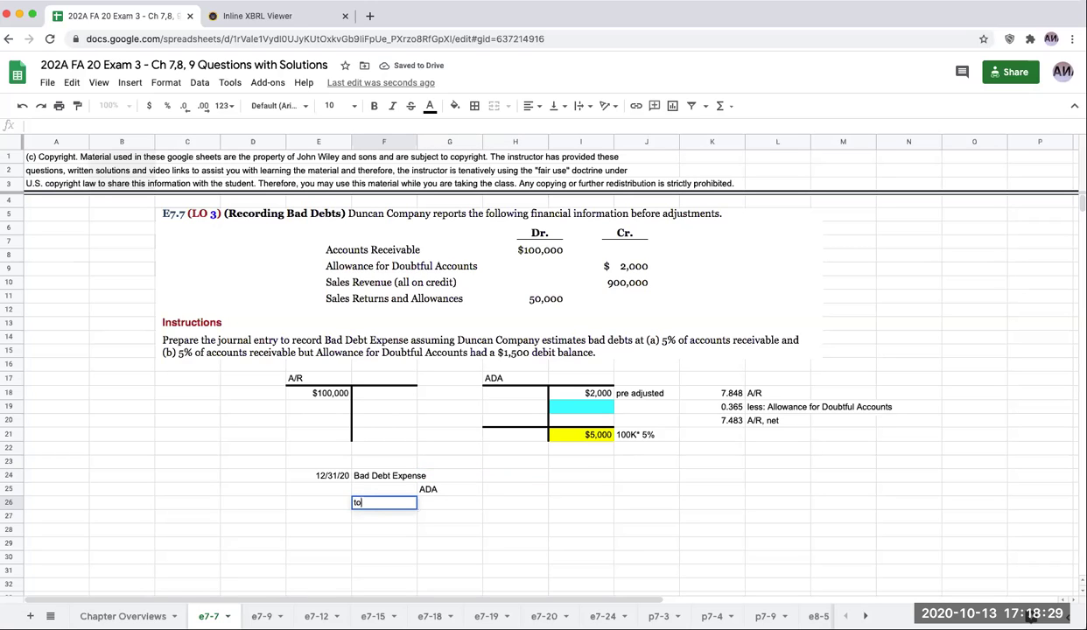
{"action": "type", "text": "to record bad debt expense"}
{"action": "key", "text": "Return"}
Enter 3000 as the adjustment in the ADA T-account.
{"action": "key", "text": "Right"}
{"action": "key", "text": "Up"}
{"action": "key", "text": "Up"}
{"action": "key", "text": "Up"}
{"action": "key", "text": "Right"}
{"action": "key", "text": "Right"}
{"action": "key", "text": "Up"}
{"action": "key", "text": "Up"}
{"action": "key", "text": "Up"}
{"action": "key", "text": "Up"}
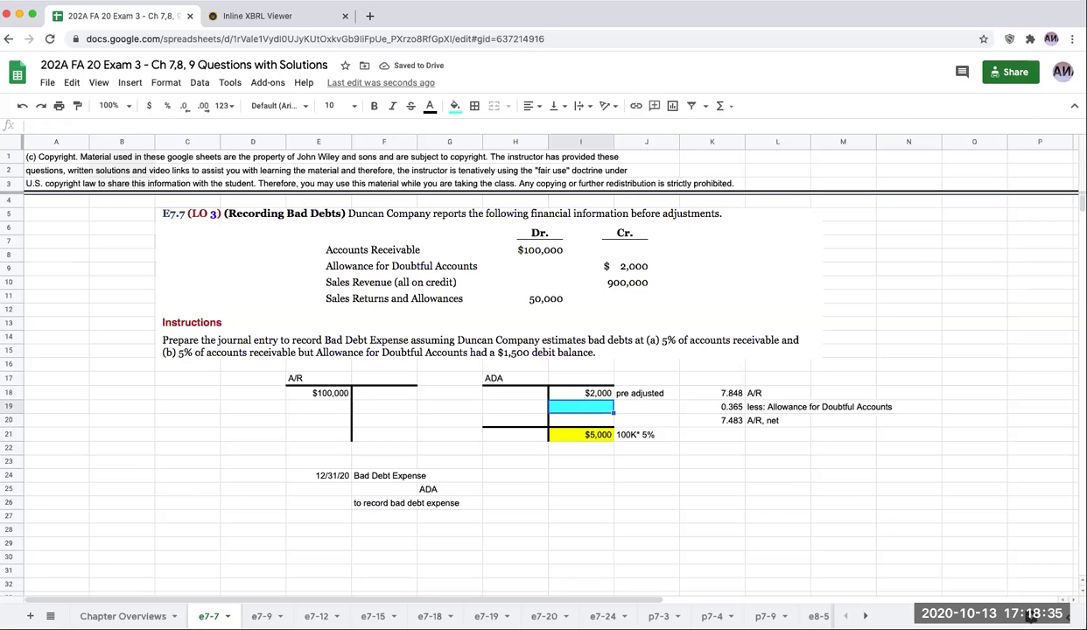
{"action": "type", "text": "3000"}
{"action": "key", "text": "Return"}
Enter 3000 as the Bad Debt Expense debit and the ADA credit amounts.
{"action": "key", "text": "Down"}
{"action": "key", "text": "Down"}
{"action": "key", "text": "Down"}
{"action": "key", "text": "Left"}
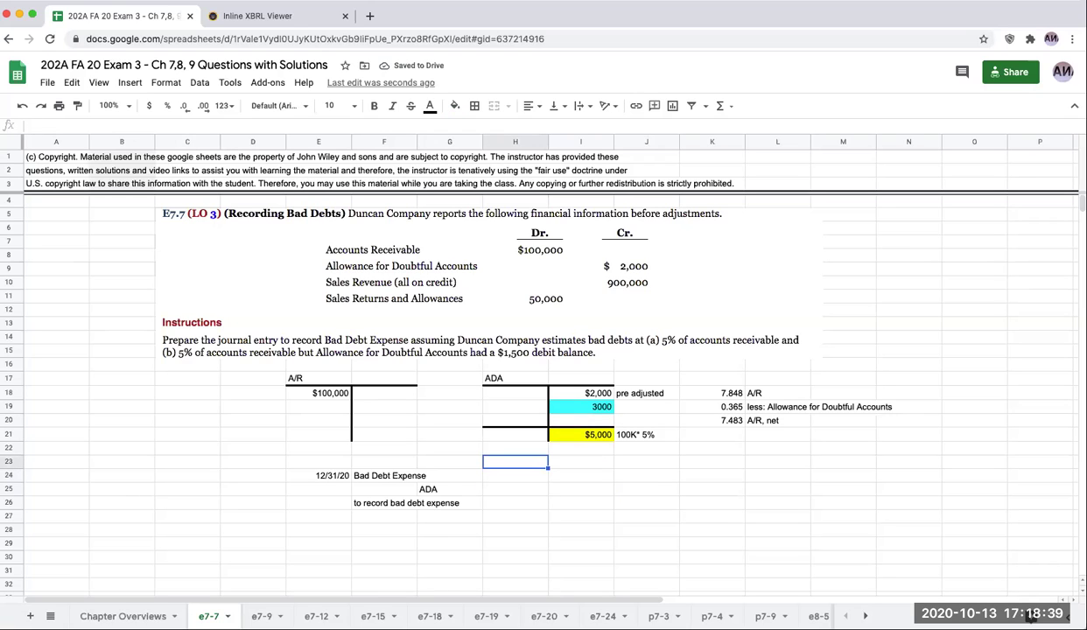
{"action": "key", "text": "Down"}
{"action": "type", "text": "3000"}
{"action": "key", "text": "Return"}
{"action": "key", "text": "Right"}
{"action": "type", "text": "="}
{"action": "key", "text": "Left"}
{"action": "key", "text": "Up"}
{"action": "key", "text": "Return"}
{"action": "key", "text": "Up"}
{"action": "key", "text": "Left"}
{"action": "key", "text": "Right"}
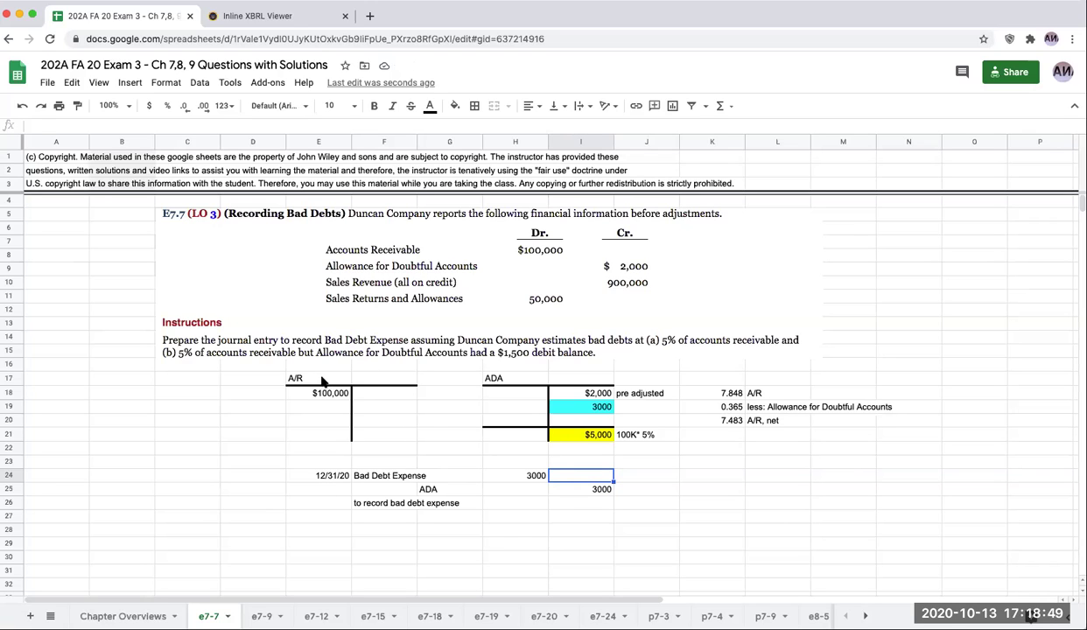
Copy the part (a) T-accounts to row 30 for part (b).
{"action": "mouse_move", "coordinate": [314, 372]}
{"action": "left_mouse_down"}
{"action": "mouse_move", "coordinate": [659, 382]}
{"action": "mouse_move", "coordinate": [668, 445]}
{"action": "left_mouse_up"}
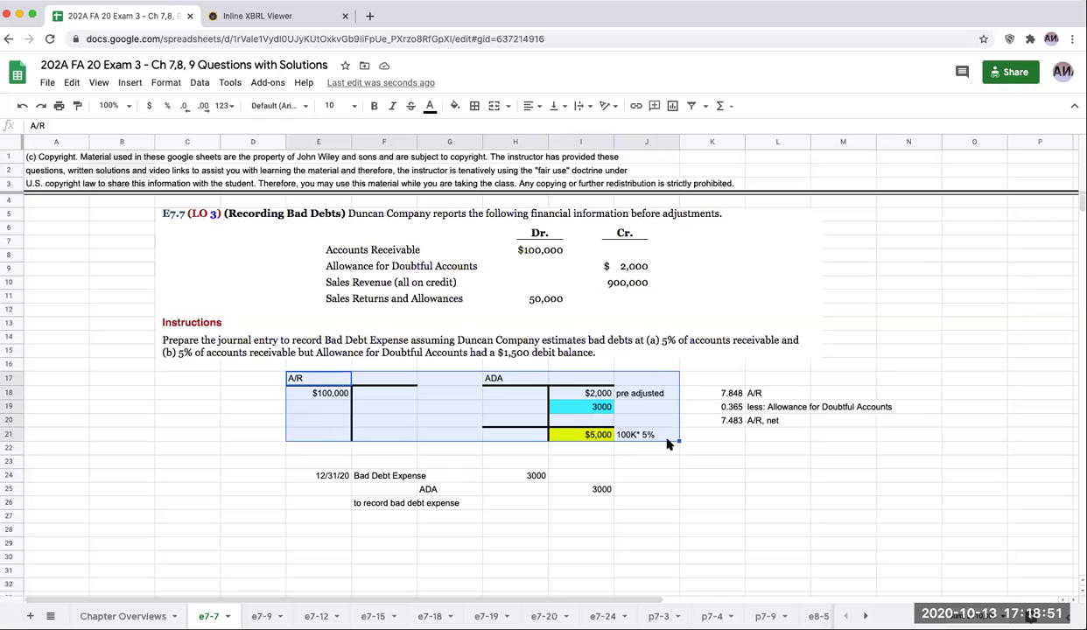
{"action": "key", "text": "ctrl+c"}
{"action": "left_click", "coordinate": [320, 557]}
{"action": "key", "text": "ctrl+v"}
Replace the copied $2,000 ADA balance with a 1500 debit balance.
{"action": "scroll", "coordinate": [552, 504], "scroll_direction": "down", "scroll_amount": 1}
{"action": "left_click", "coordinate": [564, 533]}
{"action": "key", "text": "BackSpace"}
{"action": "key", "text": "shift+Right"}
{"action": "key", "text": "Delete"}
{"action": "key", "text": "Left"}
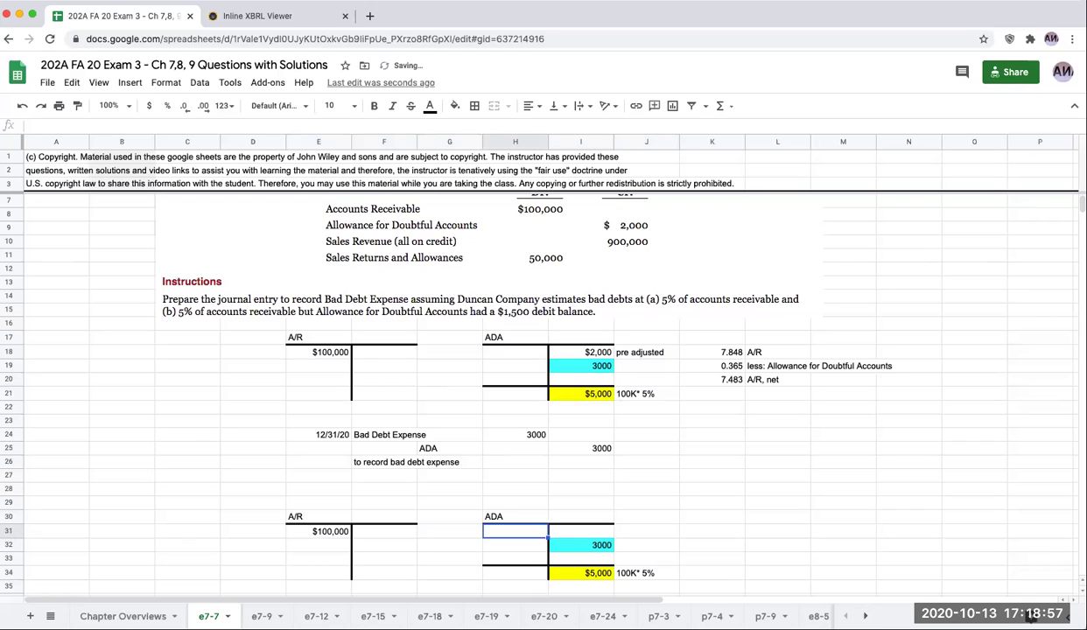
{"action": "type", "text": "1500"}
{"action": "key", "text": "BackSpace"}
{"action": "key", "text": "BackSpace"}
{"action": "key", "text": "BackSpace"}
{"action": "type", "text": "500"}
{"action": "key", "text": "Tab"}
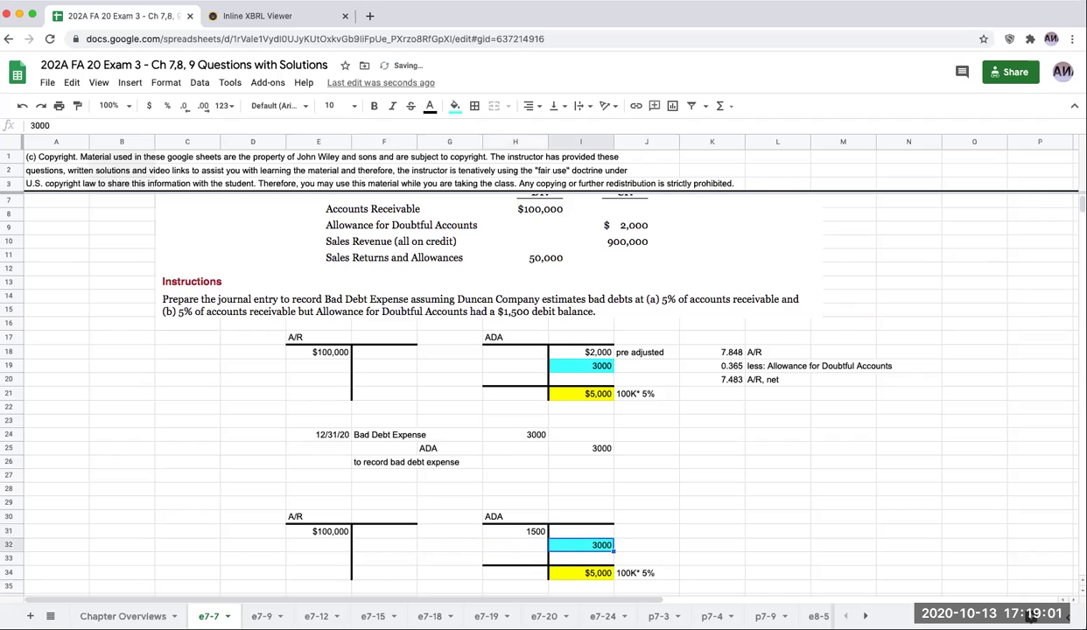
Clear the copied adjustment, fill the cell green, and enter 6500.
{"action": "key", "text": "Down"}
{"action": "key", "text": "Delete"}
{"action": "key", "text": "Up"}
{"action": "key", "text": "Down"}
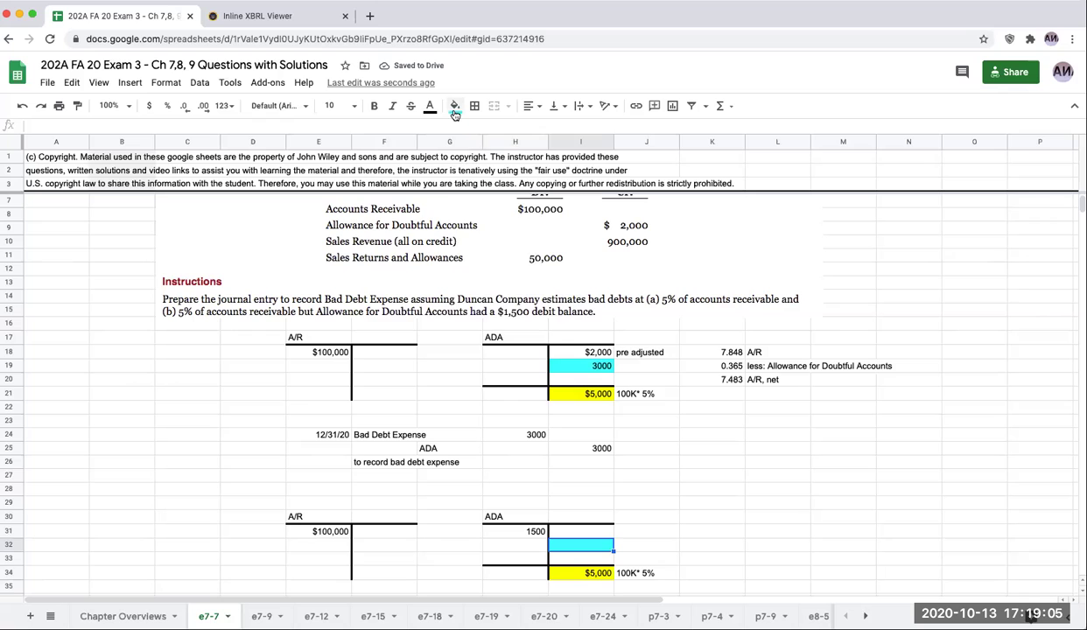
{"action": "left_click", "coordinate": [453, 106]}
{"action": "left_click", "coordinate": [517, 166]}
{"action": "left_click", "coordinate": [534, 531]}
{"action": "left_click", "coordinate": [586, 571]}
{"action": "left_click", "coordinate": [603, 546]}
{"action": "type", "text": "6500"}
{"action": "key", "text": "Tab"}
{"action": "key", "text": "Tab"}
Add the note 6500-1500=5000 beside the 6500 adjustment.
{"action": "key", "text": "Left"}
{"action": "type", "text": "+5"}
{"action": "key", "text": "BackSpace"}
{"action": "key", "text": "BackSpace"}
{"action": "type", "text": "6500-1500="}
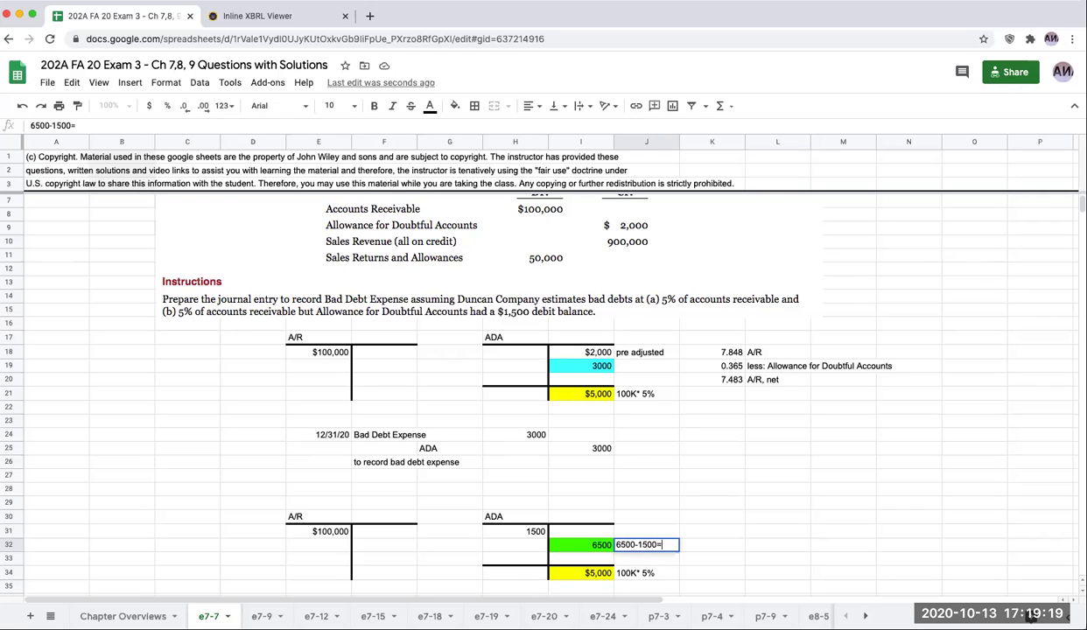
{"action": "type", "text": "5000"}
{"action": "key", "text": "Return"}
{"action": "key", "text": "Left"}
{"action": "key", "text": "Down"}
{"action": "key", "text": "Down"}
{"action": "key", "text": "Down"}
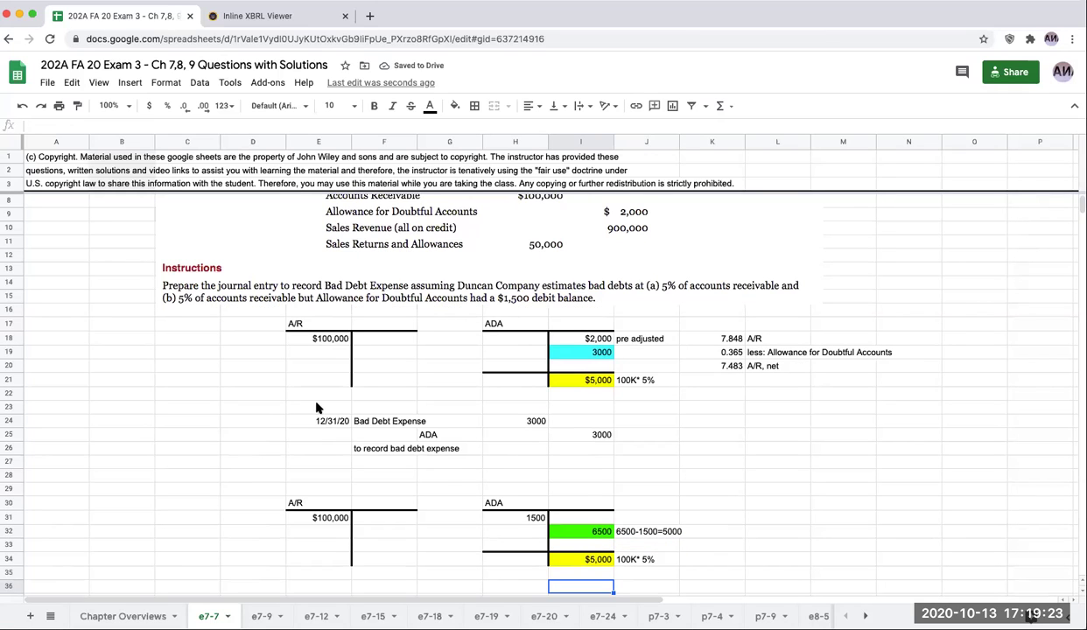
Copy the journal entry to row 38 with its debit linked to 6500.
{"action": "left_click_drag", "start_coordinate": [337, 421], "coordinate": [588, 448]}
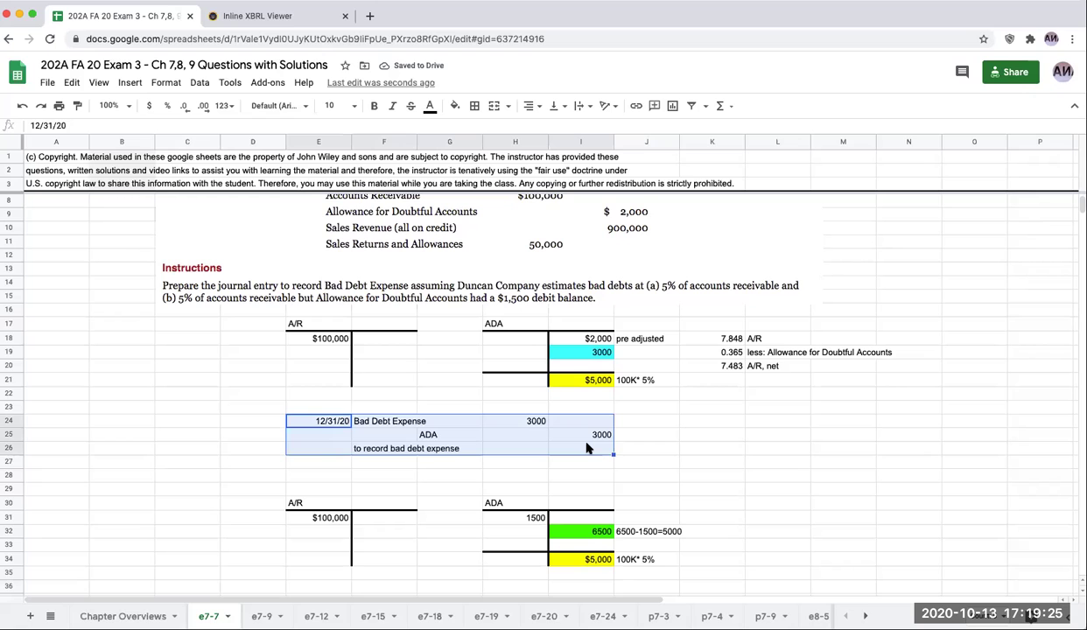
{"action": "key", "text": "ctrl+c"}
{"action": "scroll", "coordinate": [408, 479], "scroll_direction": "down", "scroll_amount": 3}
{"action": "left_click", "coordinate": [330, 487]}
{"action": "key", "text": "ctrl+v"}
{"action": "left_click", "coordinate": [517, 490]}
{"action": "type", "text": "+"}
{"action": "key", "text": "Right"}
{"action": "key", "text": "Up"}
{"action": "key", "text": "Up"}
{"action": "key", "text": "Up"}
{"action": "key", "text": "Up"}
{"action": "key", "text": "Up"}
{"action": "key", "text": "Up"}
{"action": "key", "text": "Return"}
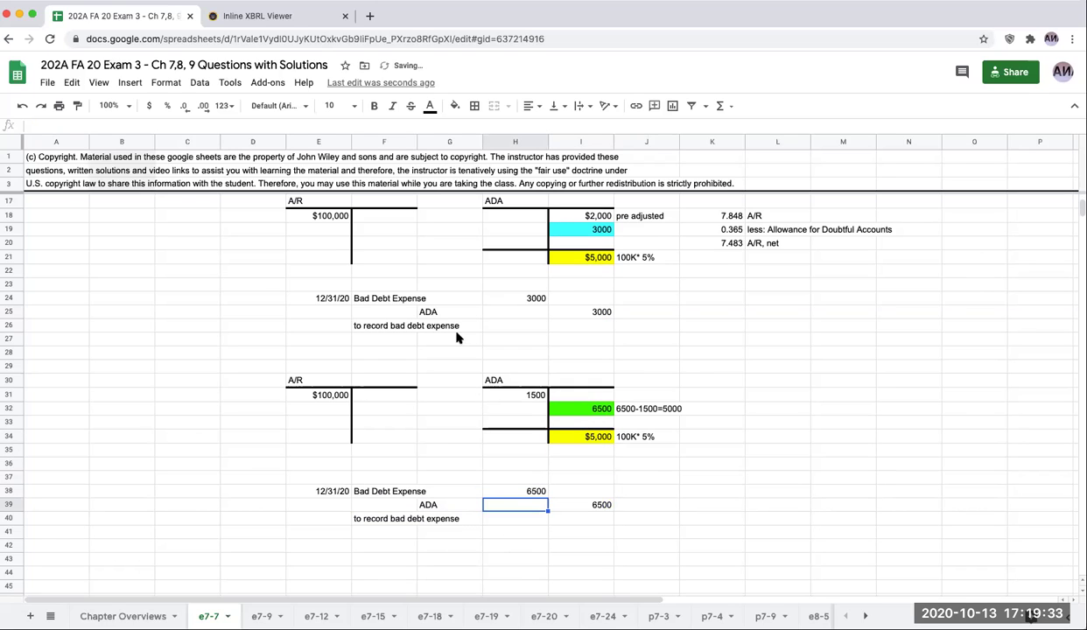
{"action": "scroll", "coordinate": [642, 393], "scroll_direction": "up", "scroll_amount": 5}
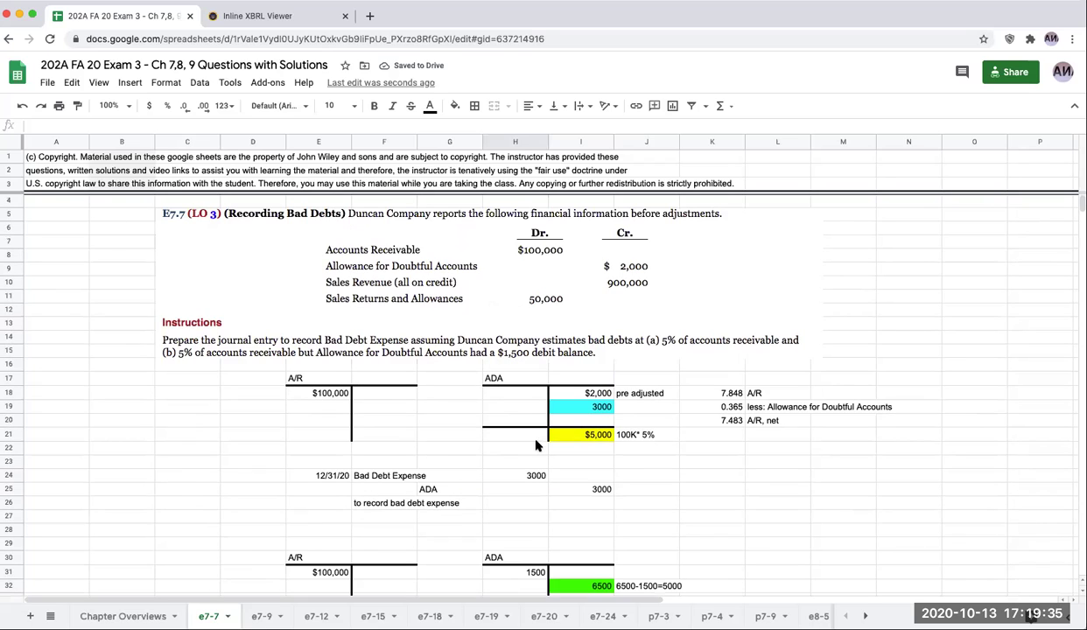
{"action": "left_click", "coordinate": [262, 616]}
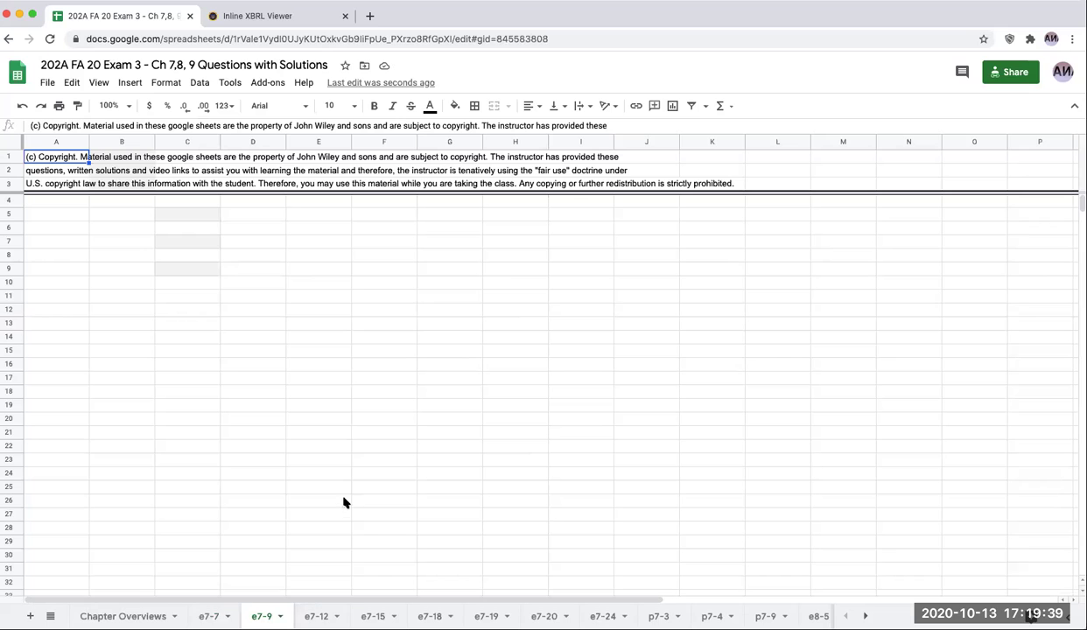
{"action": "left_click", "coordinate": [316, 616]}
{"action": "left_click", "coordinate": [262, 616]}
{"action": "left_click", "coordinate": [209, 616]}
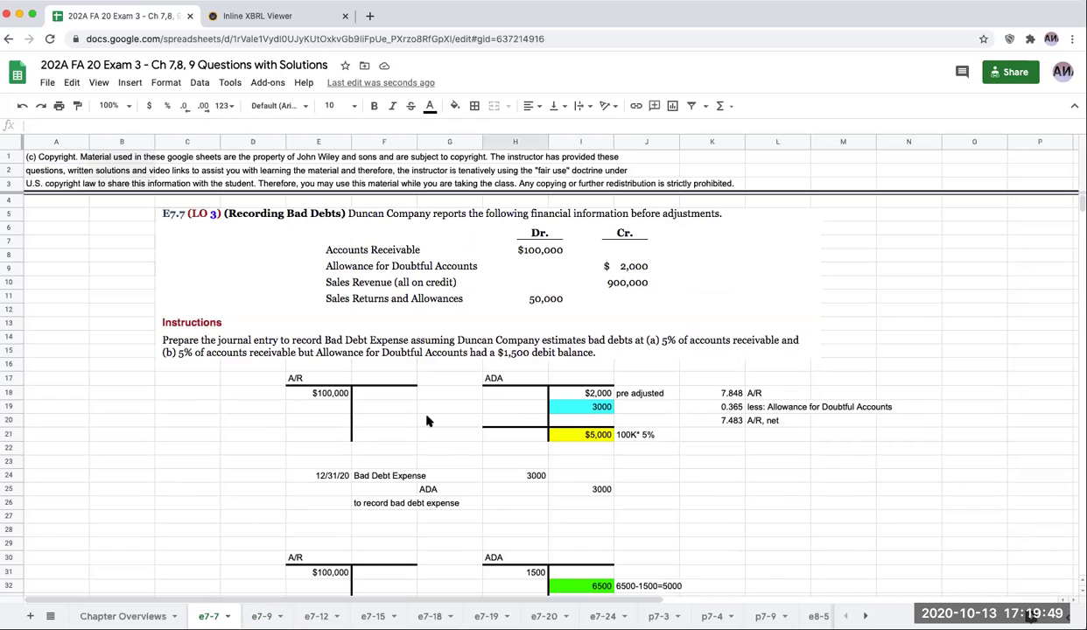